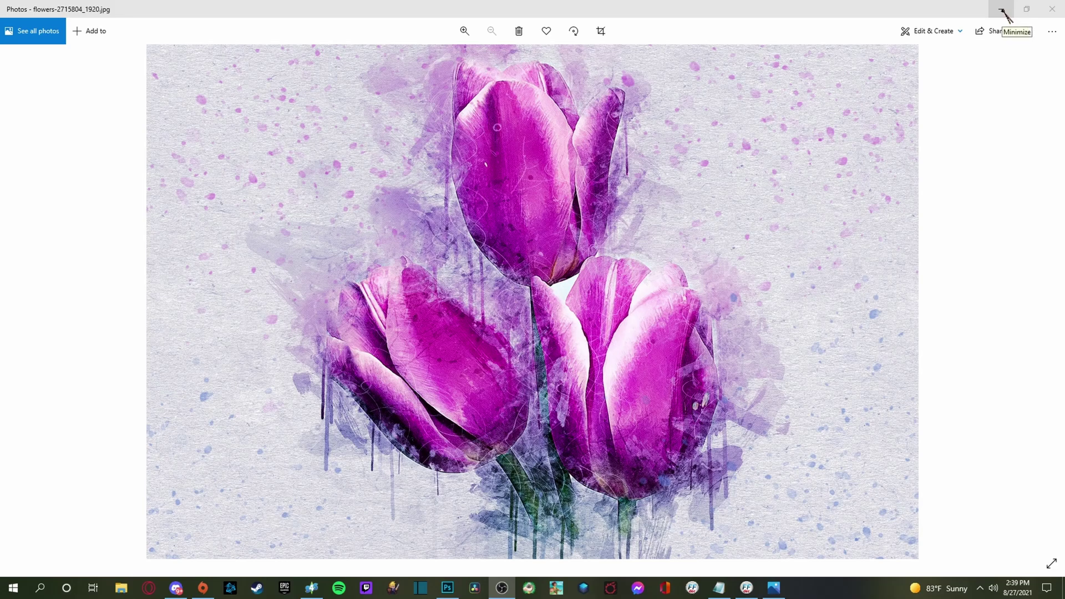
Minimize the Photos window showing flowers-2715804_1920.jpg to reveal the desktop
click(1002, 10)
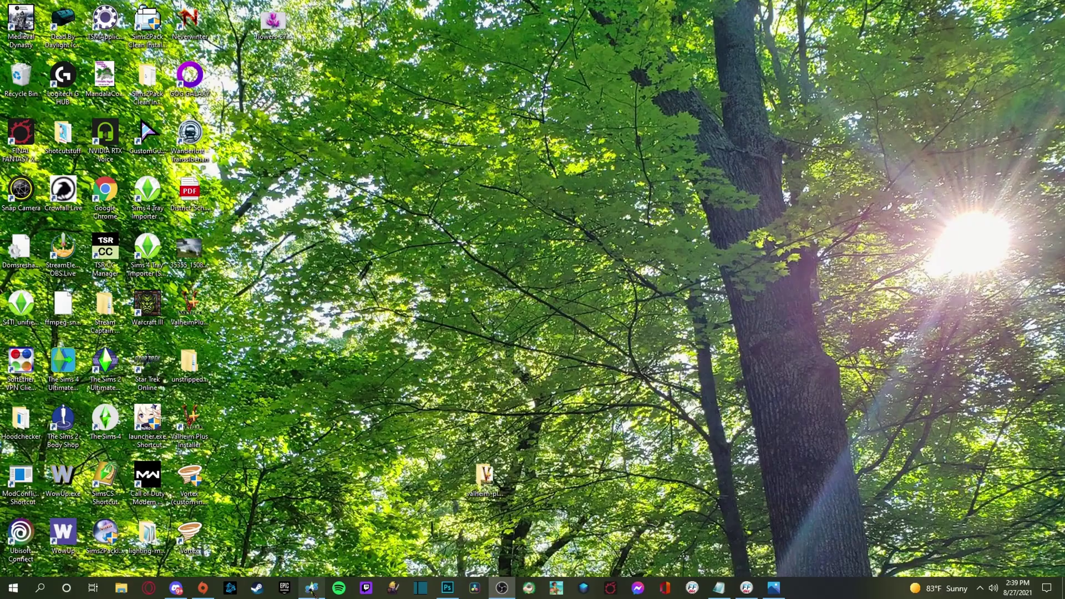
Restore the Sims 4 Studio 3.1.3.9 window from the taskbar to its start screen
mouse_move(313, 593)
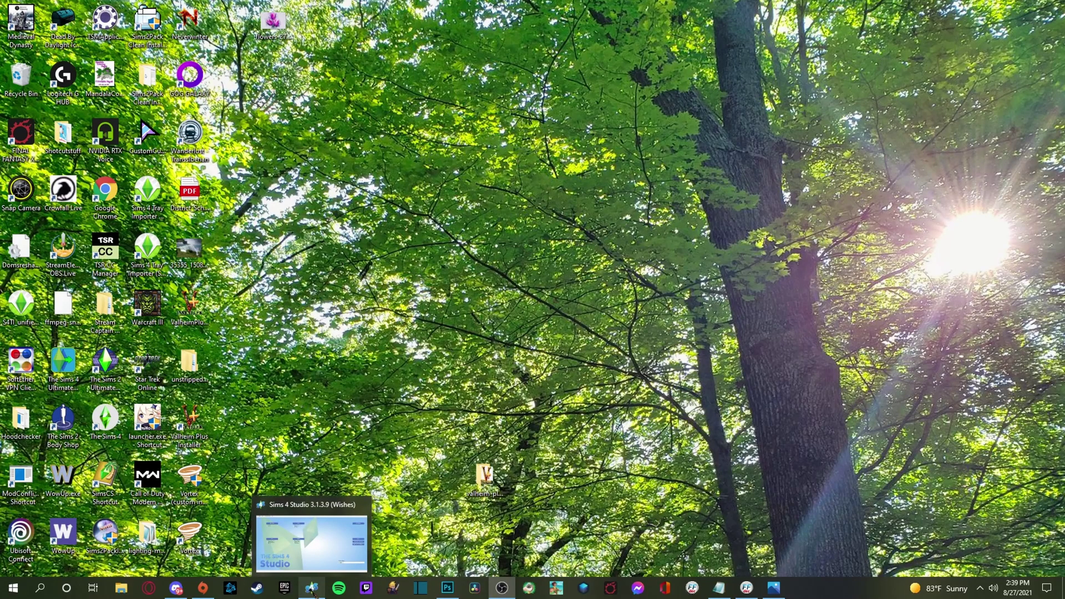
click(313, 593)
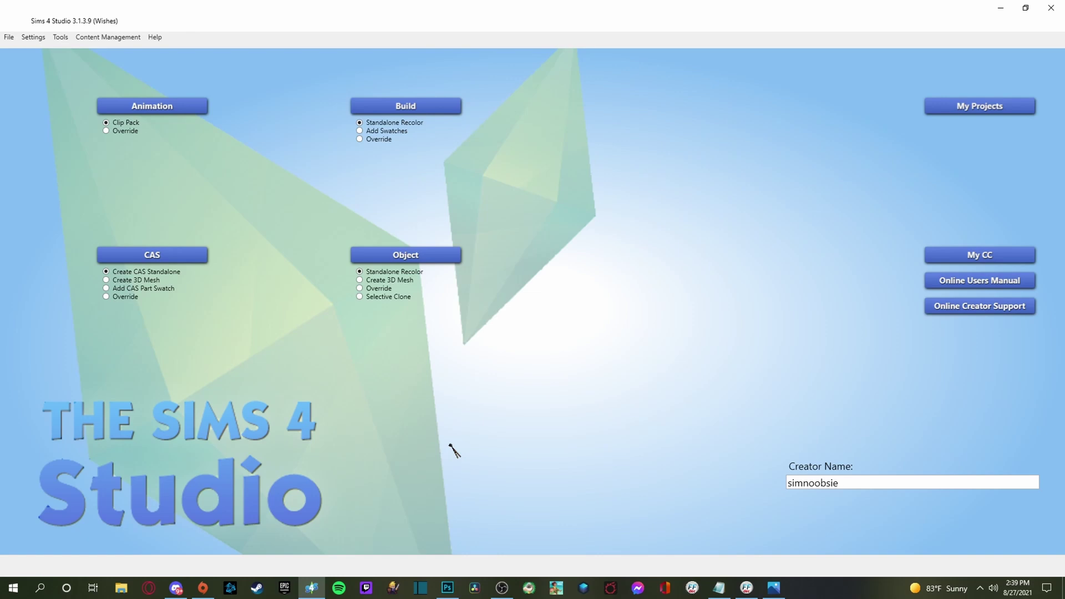
mouse_move(447, 593)
mouse_move(749, 594)
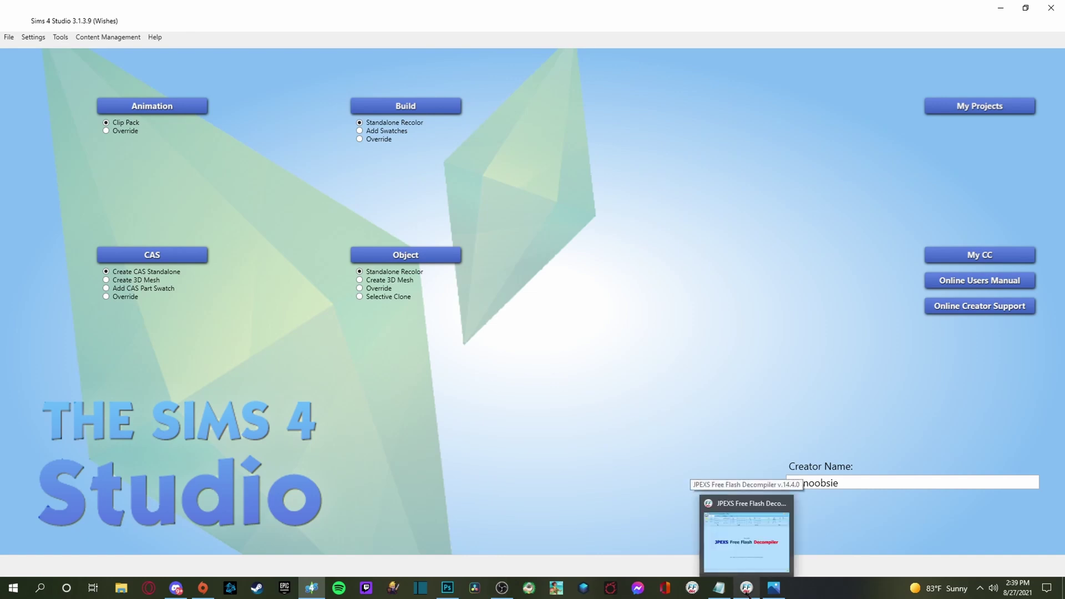
click(748, 589)
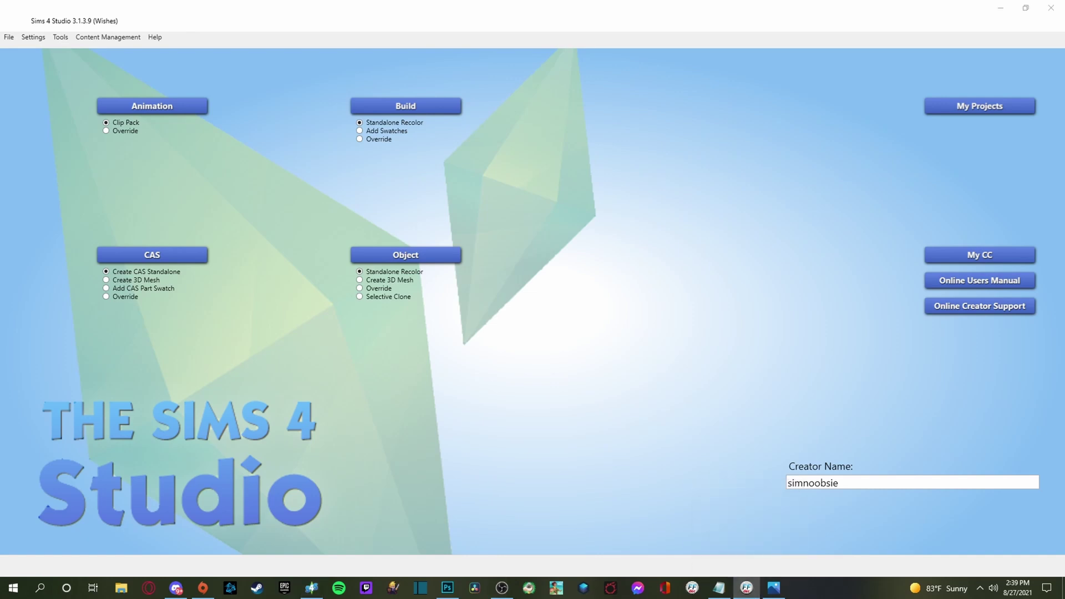
drag(734, 154, 483, 70)
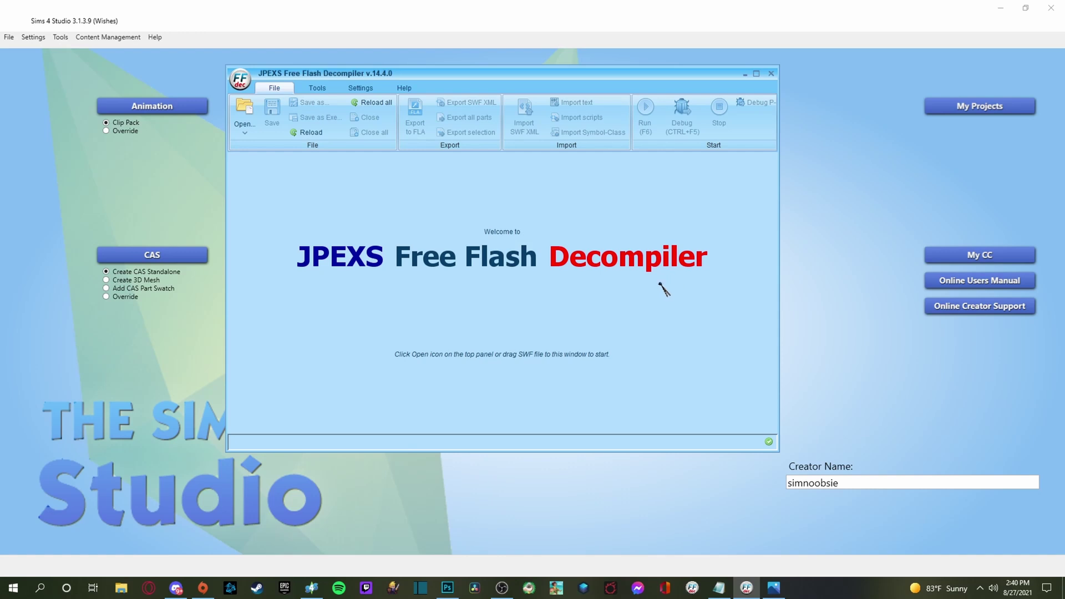
click(745, 73)
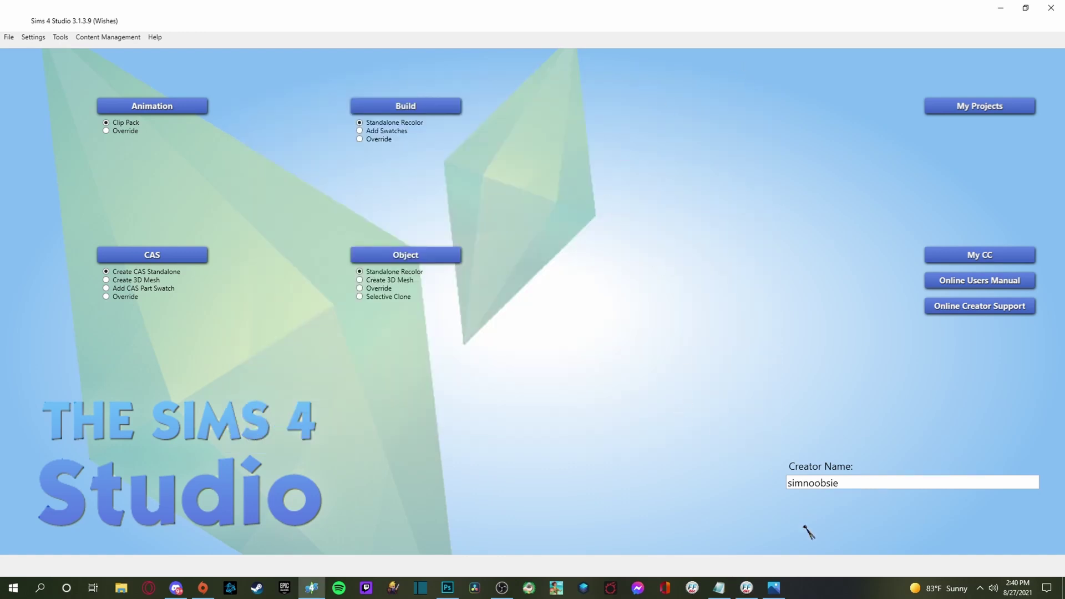
click(719, 588)
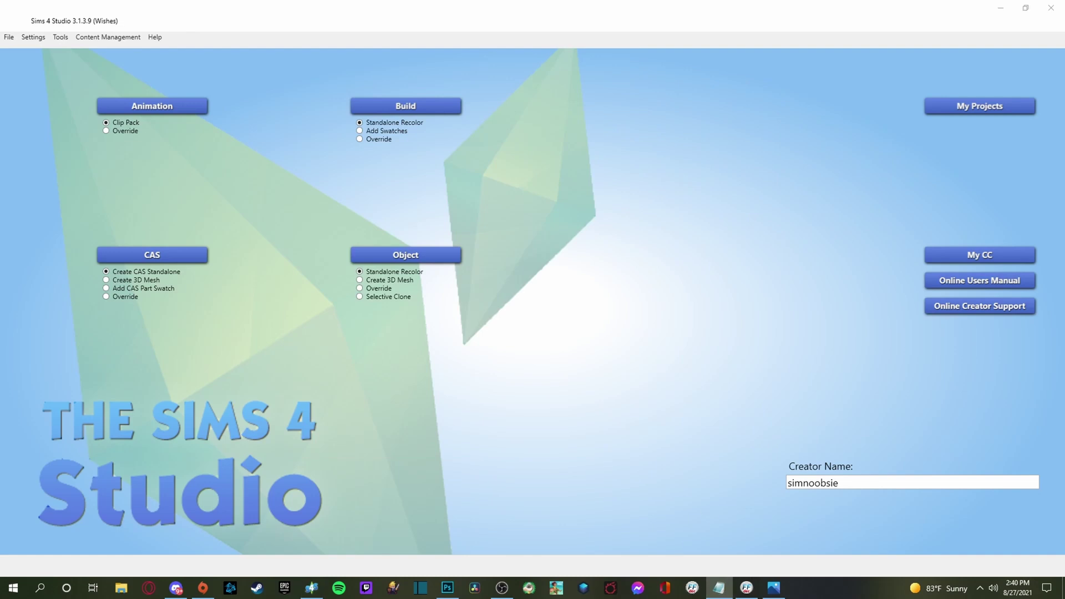
drag(706, 179, 418, 114)
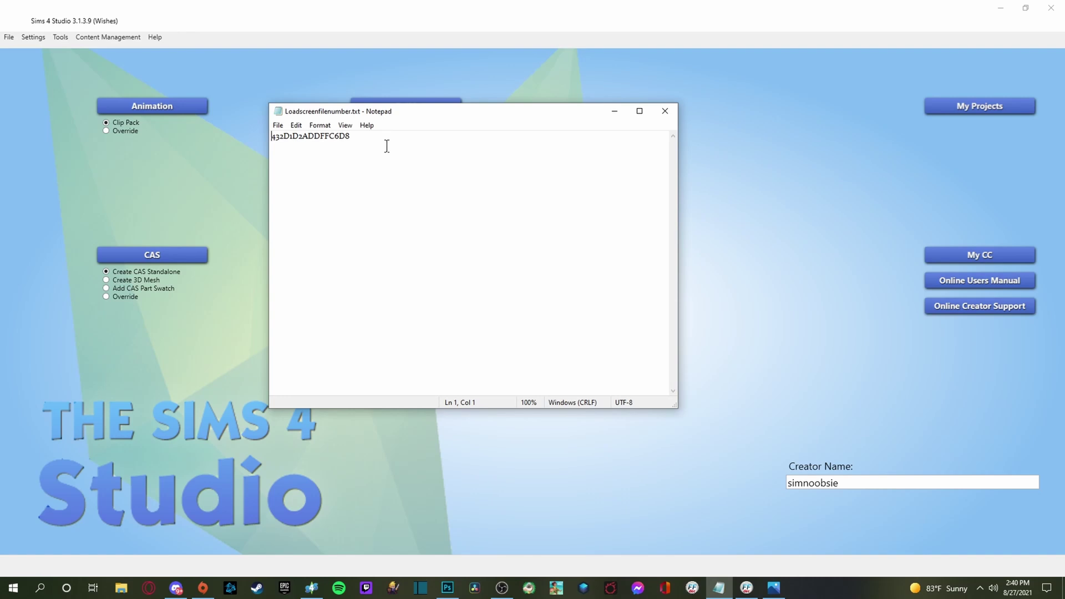
click(615, 112)
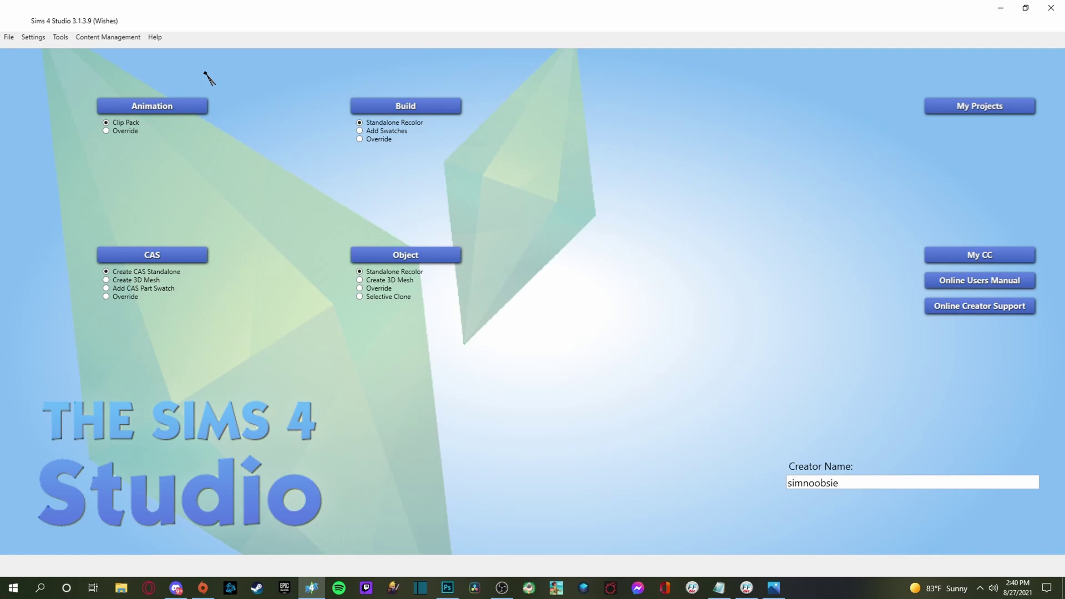
Shrink Sims 4 Studio to a window, browse its package tools, then return it to full screen
click(1026, 8)
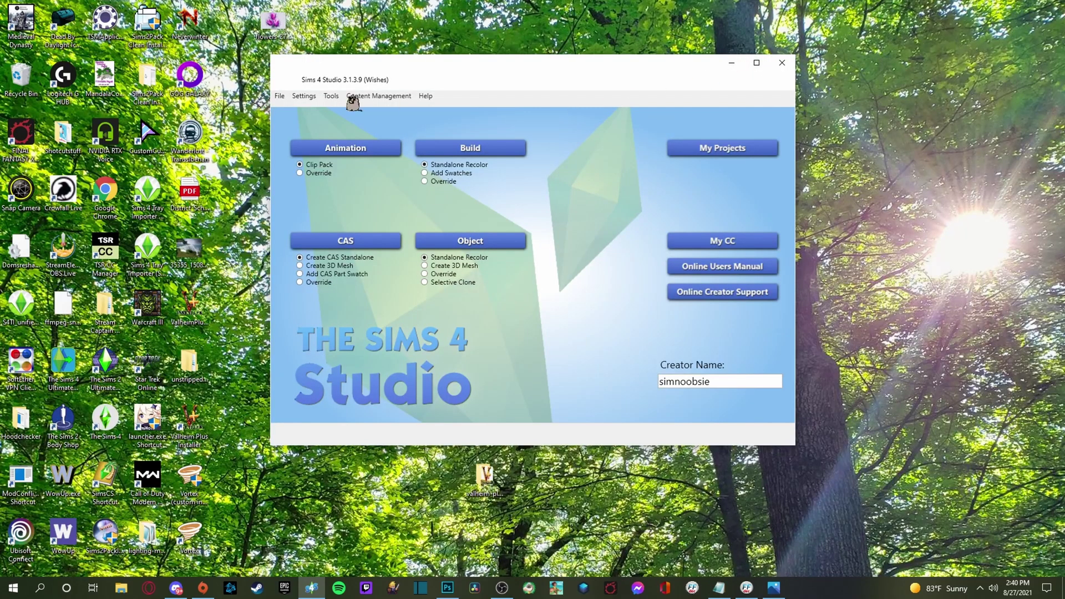
click(331, 96)
mouse_move(379, 96)
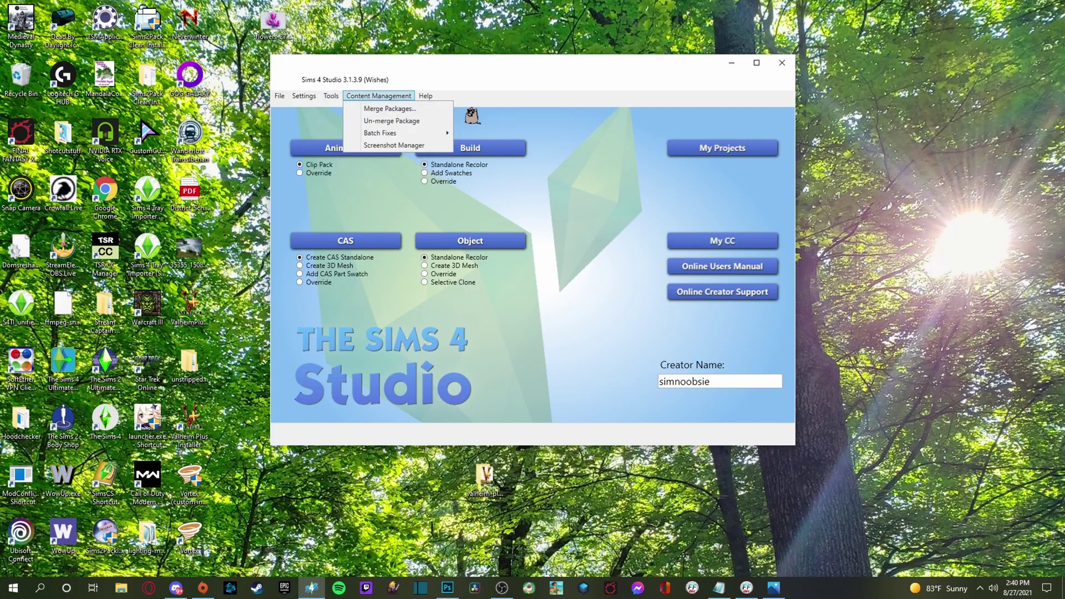
mouse_move(331, 96)
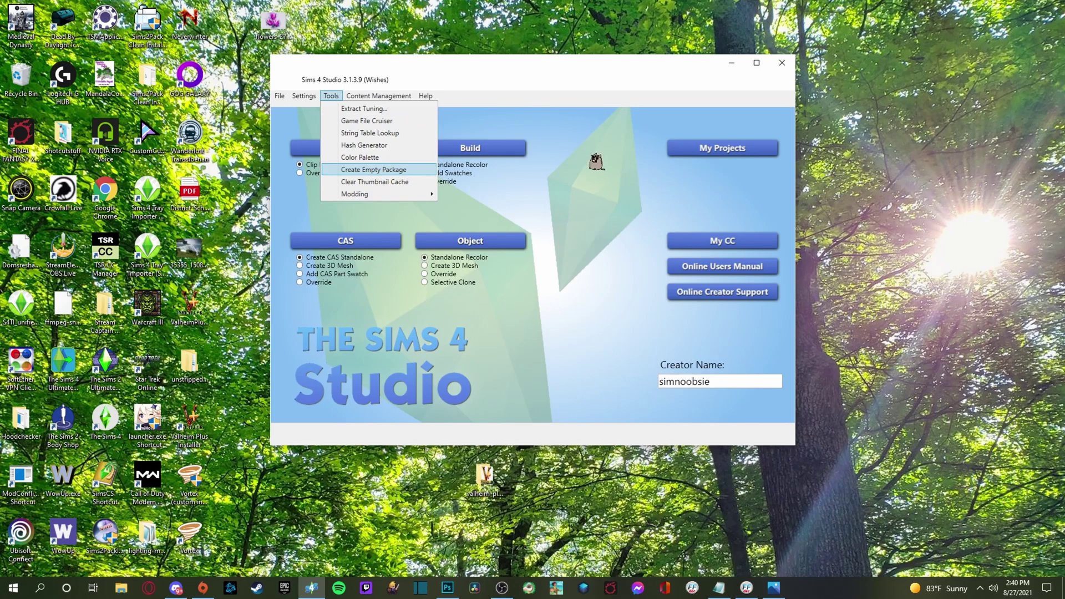
click(768, 69)
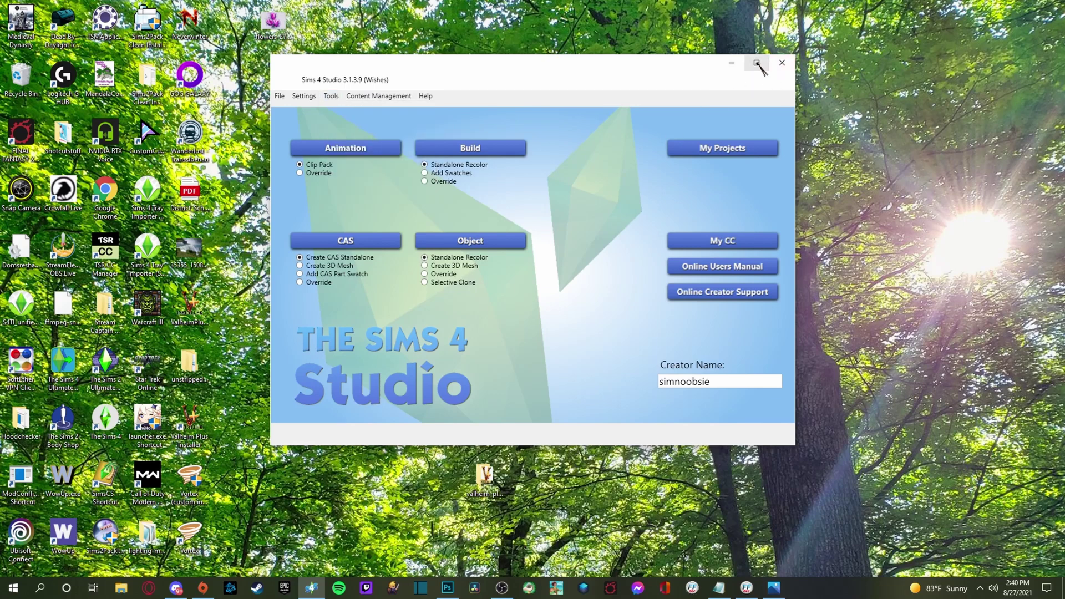
click(756, 62)
Create an empty package and save it to the Desktop as tulipstutorial
click(60, 37)
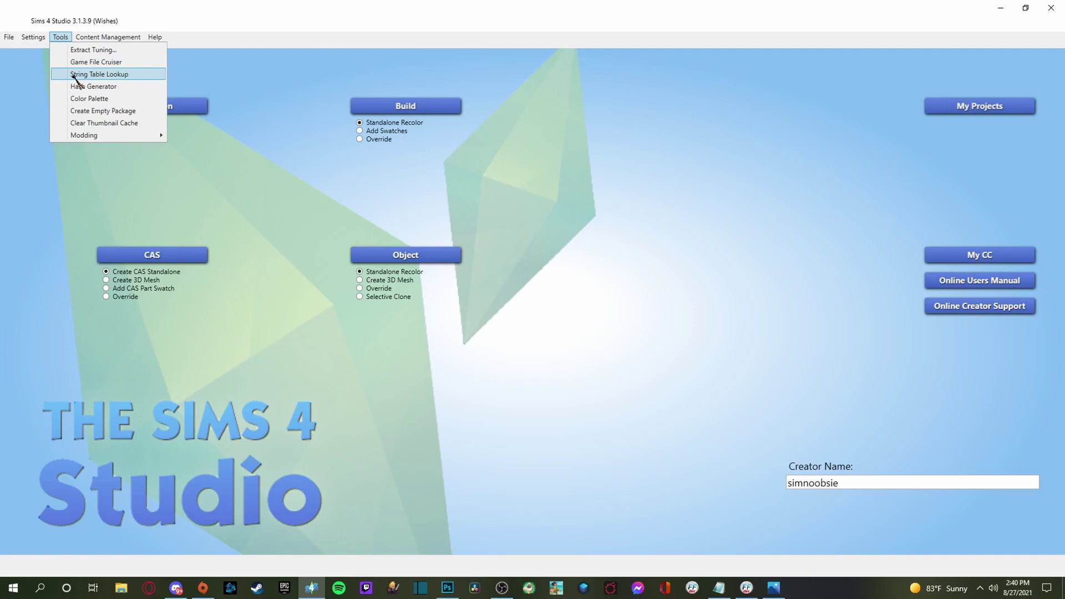
click(126, 111)
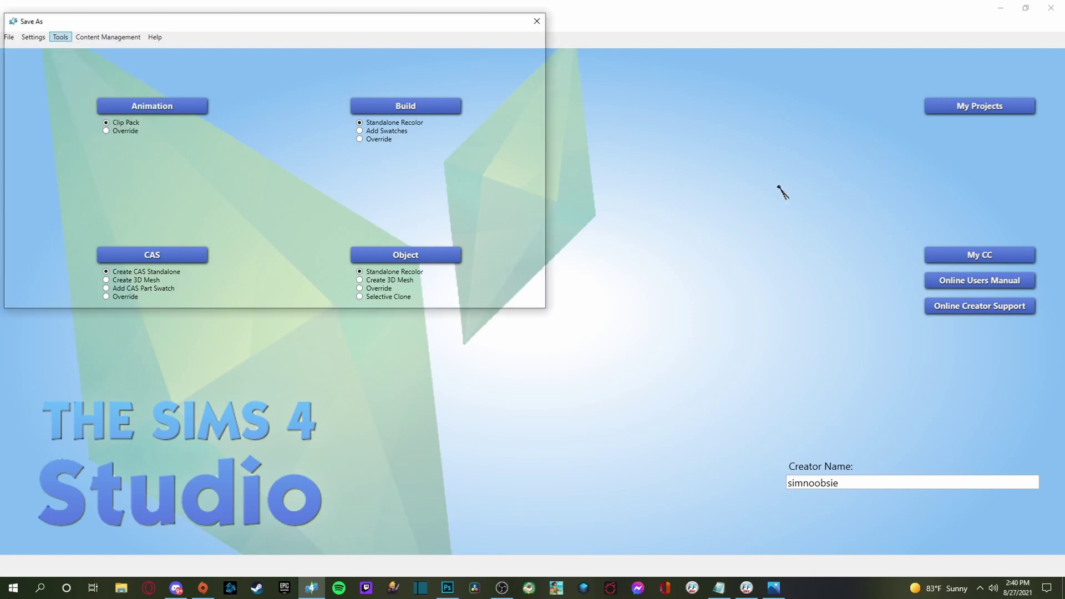
drag(319, 21, 518, 43)
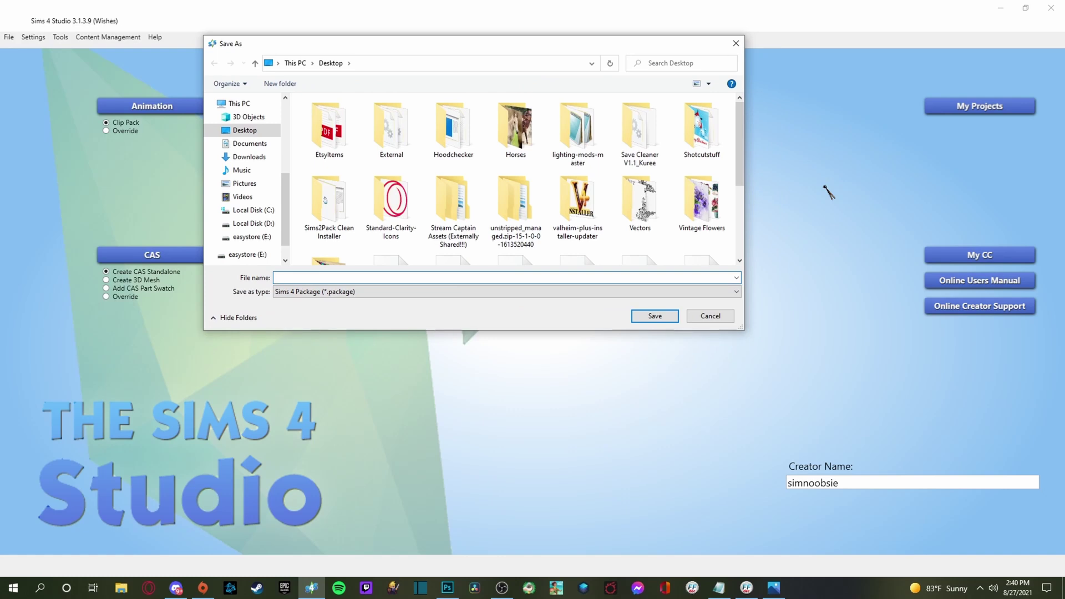
text(tulipstutorial)
click(655, 316)
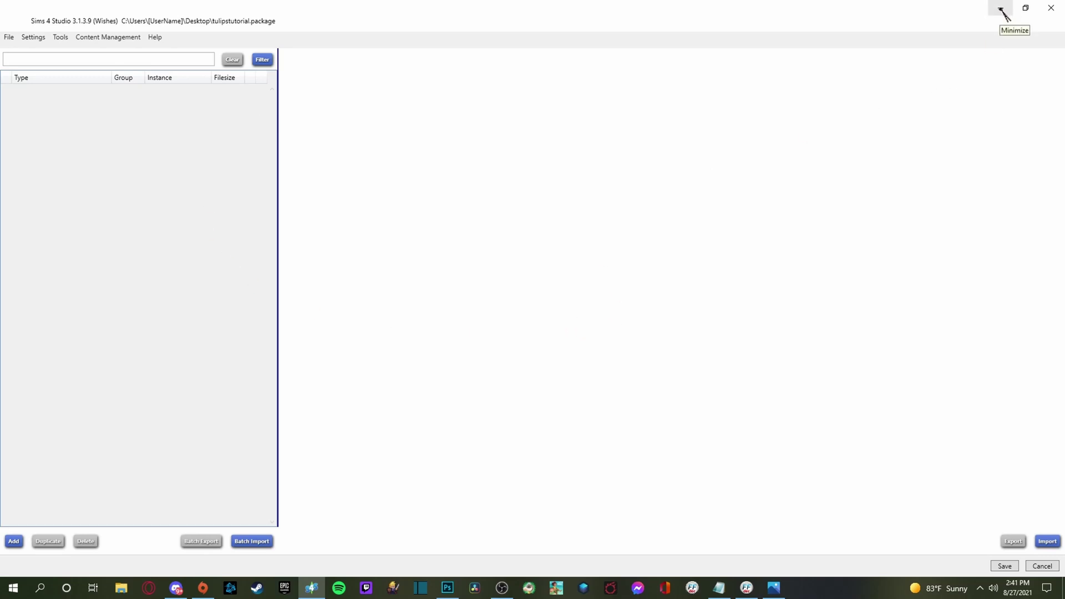
Open the Game File Cruiser for the game's own files and maximize it
click(1026, 8)
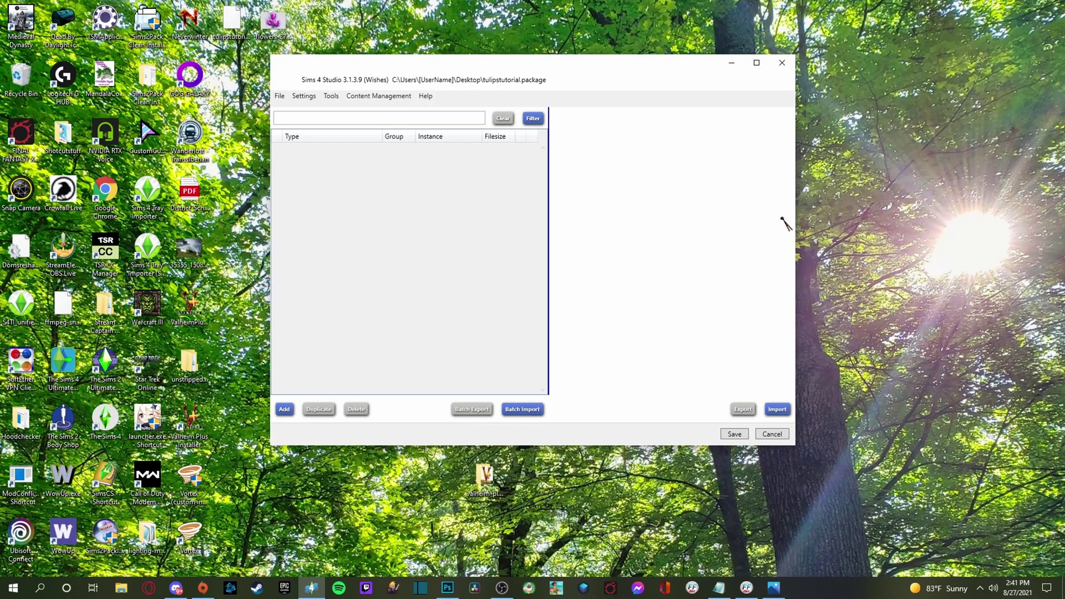
click(388, 97)
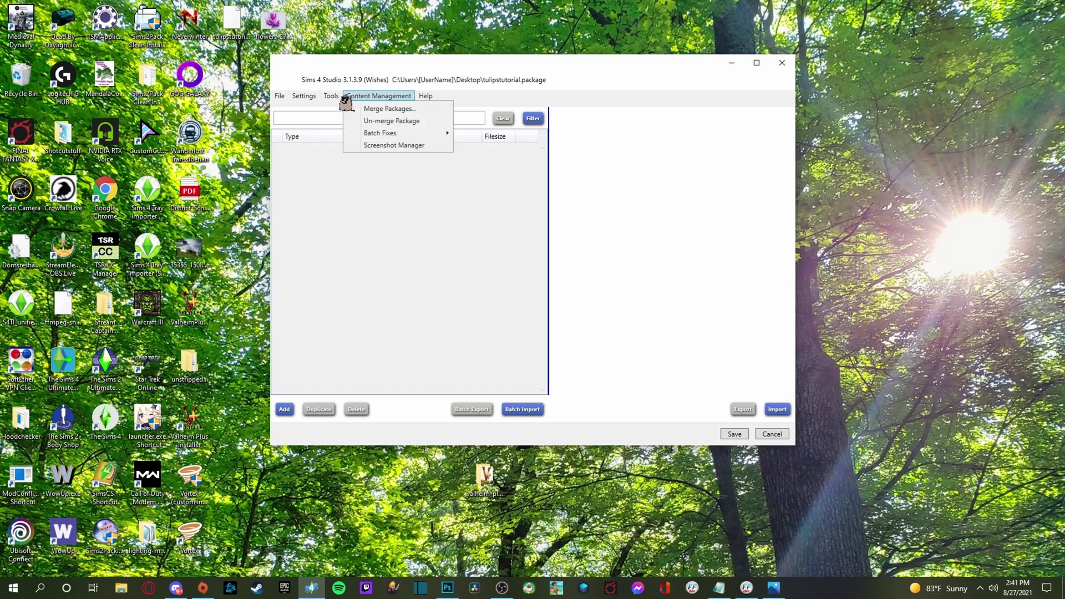
mouse_move(332, 98)
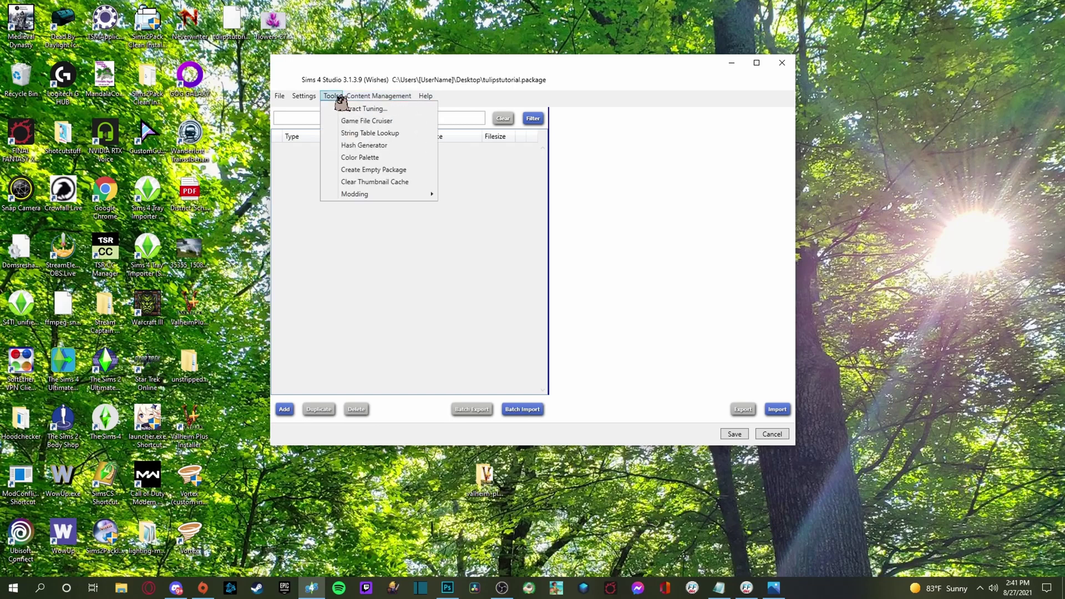
click(390, 123)
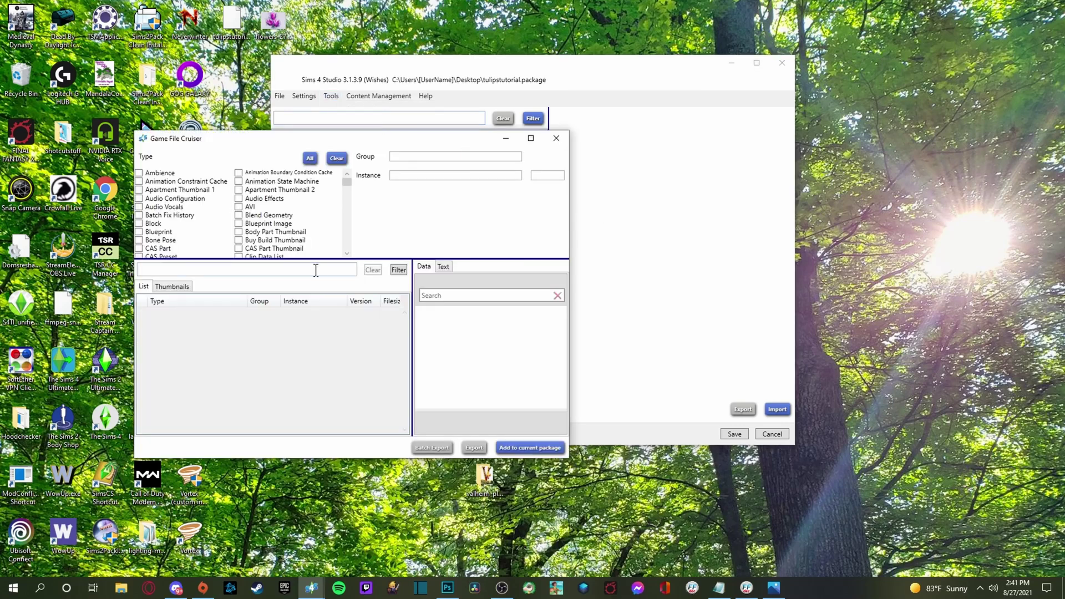
click(530, 139)
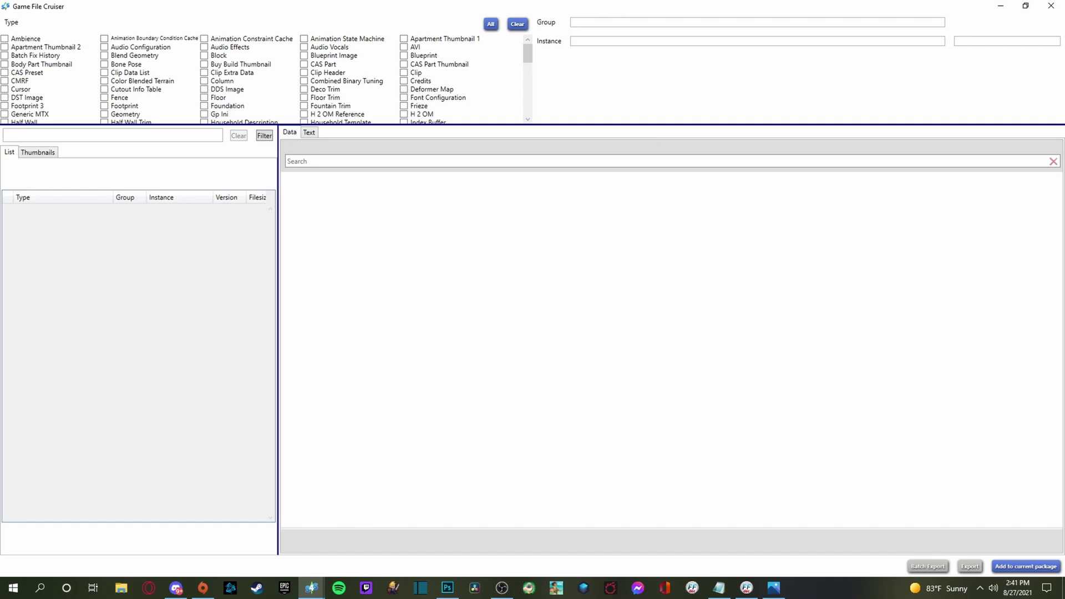
Search all resource types for instance 432D1D2ADDFFC6D8 and select the Scale Form GFX result
key(alt+Tab)
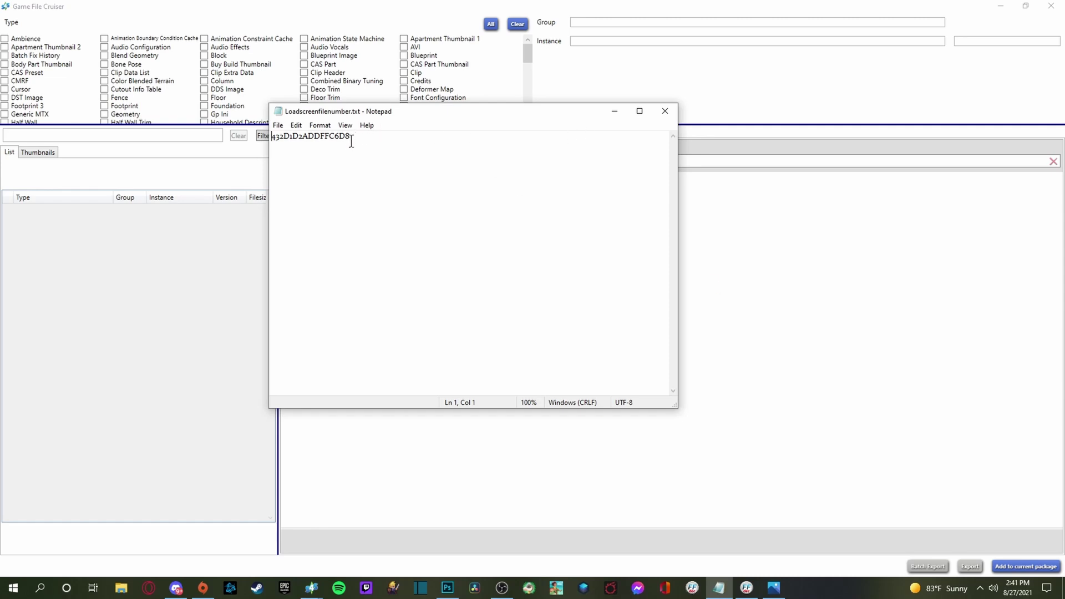
drag(351, 140, 274, 143)
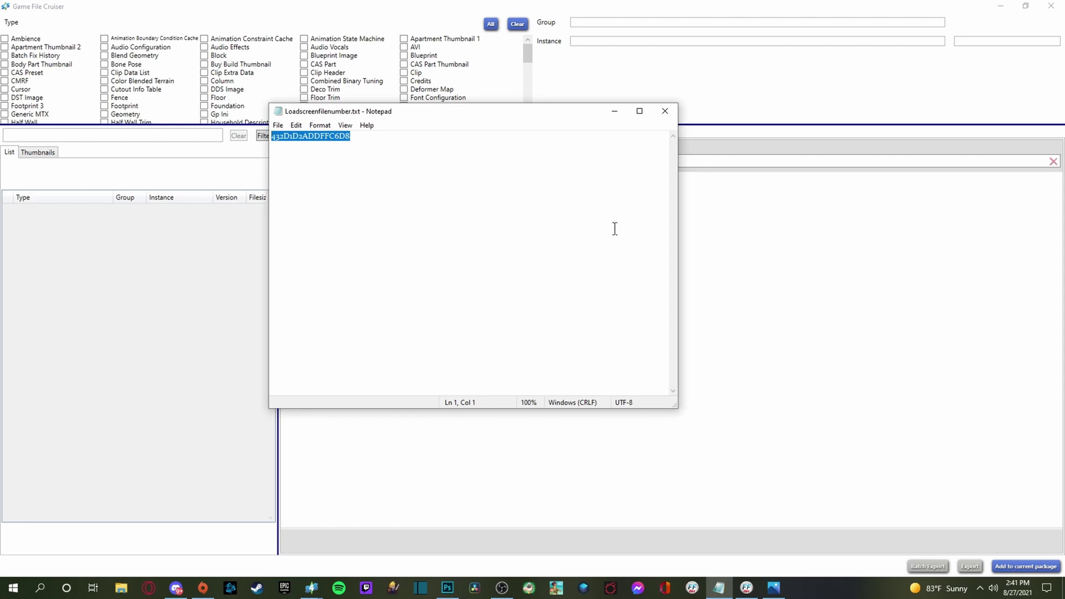
click(614, 111)
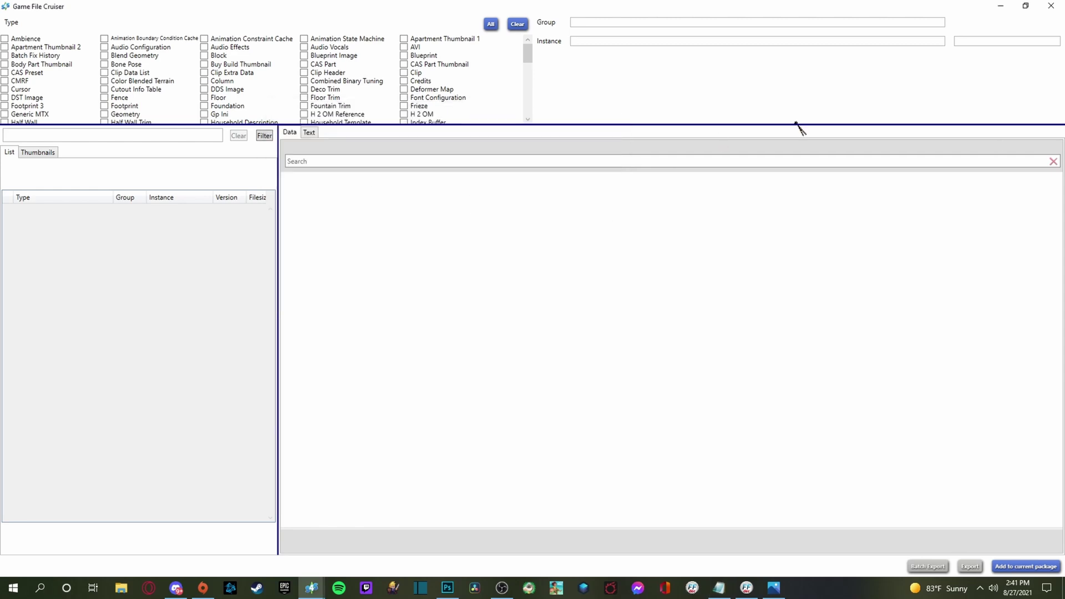
click(616, 41)
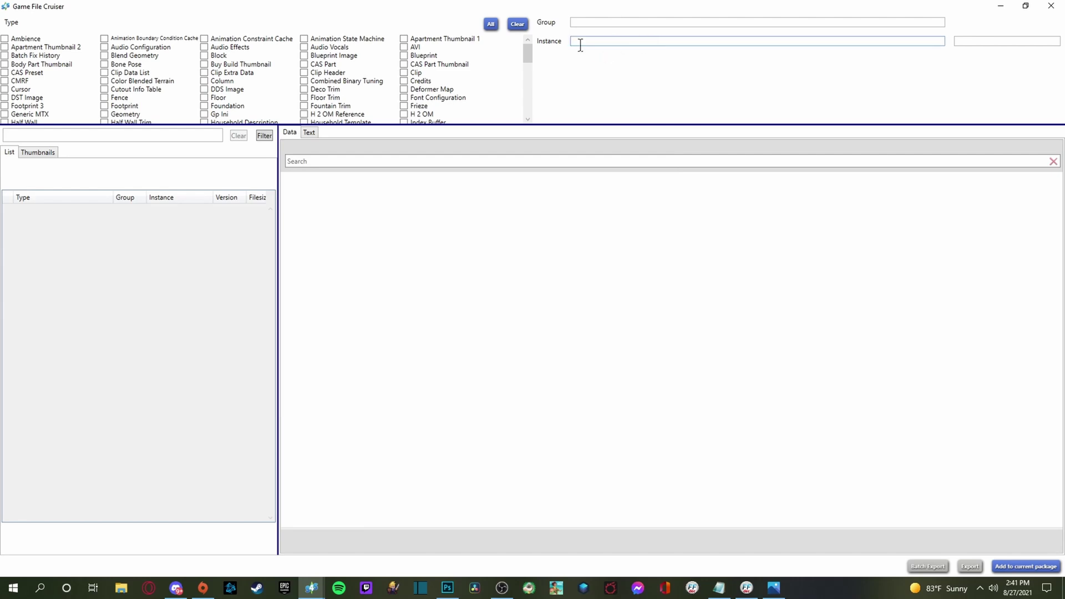
text(432D1D2ADDFFC6D8)
click(490, 25)
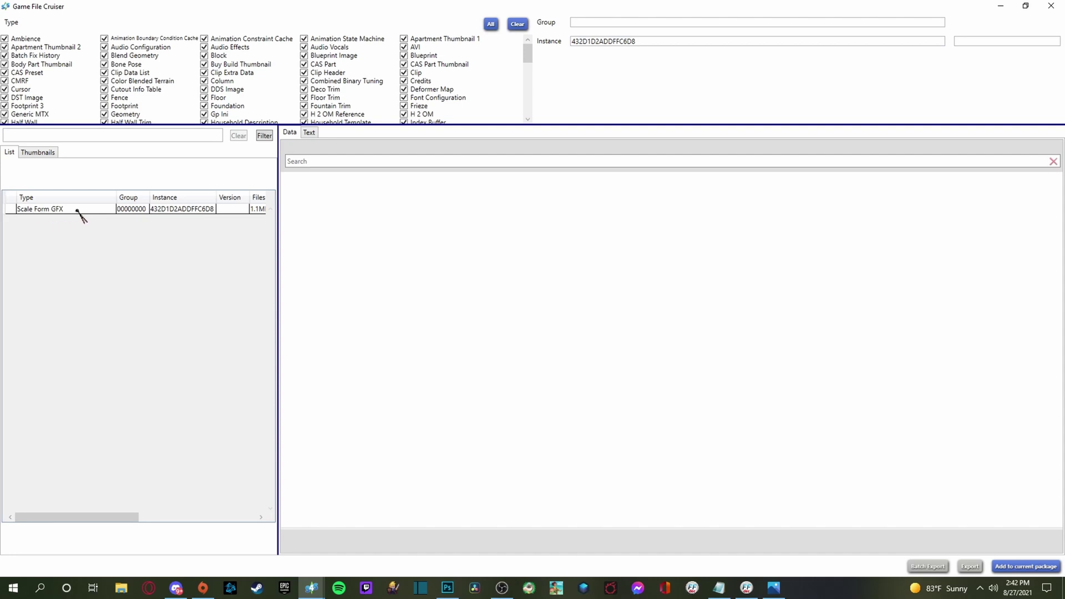
click(78, 211)
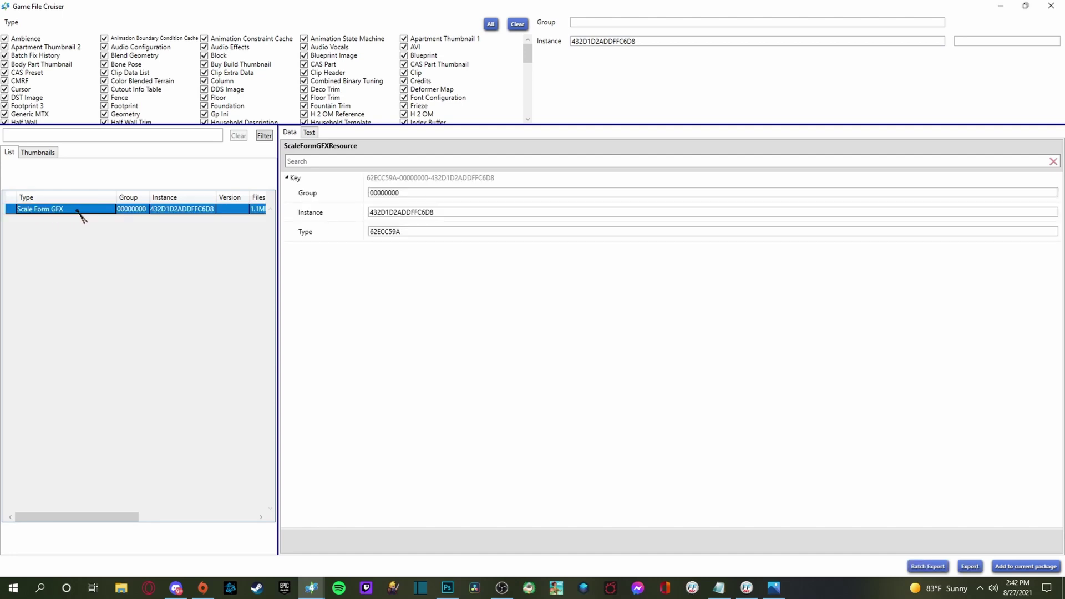
Export the Scale Form GFX resource to the Desktop as tulipstutorial.binary
click(971, 568)
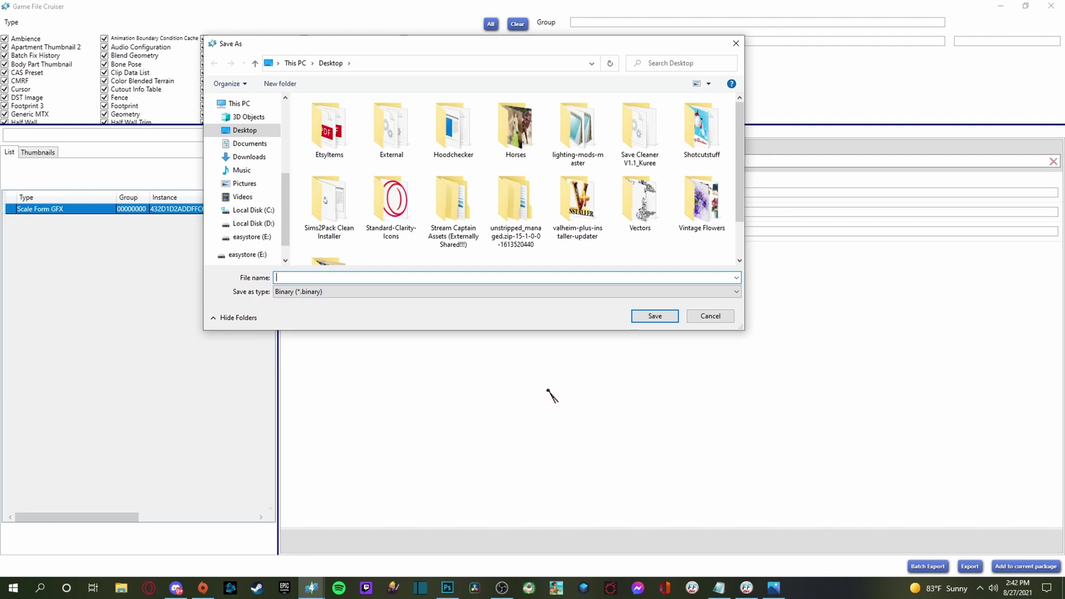
text(tuli)
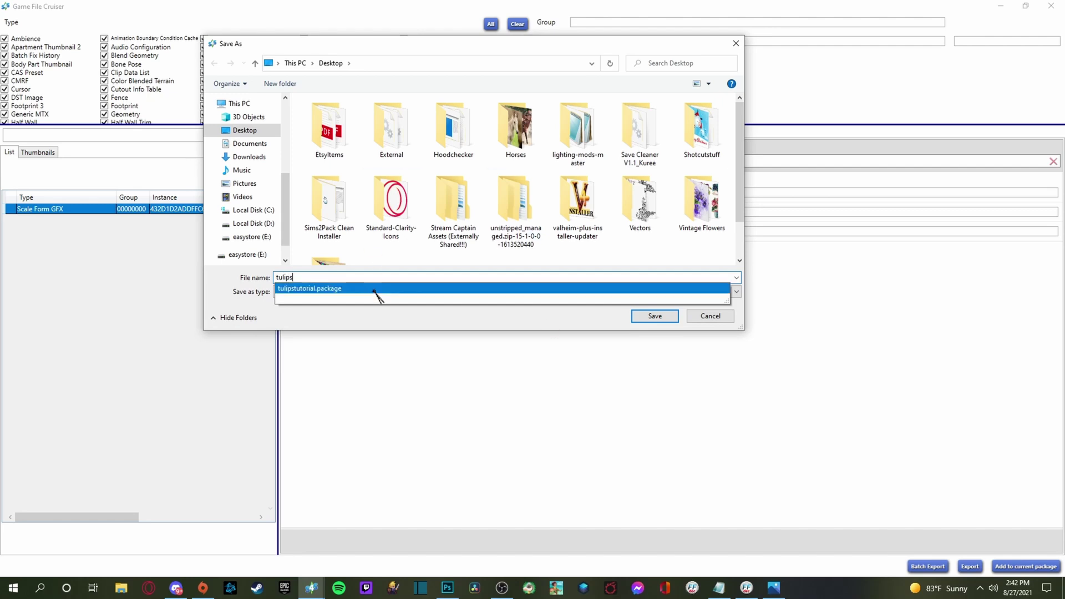
text(pstutorial)
click(643, 315)
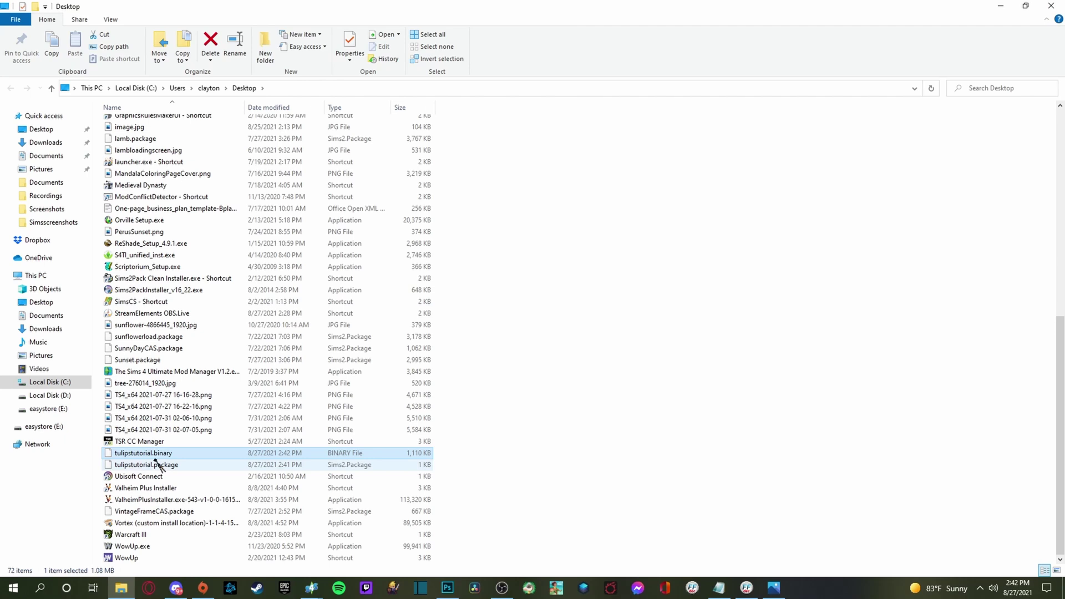
Check tulipstutorial.binary's context menu, then close the Desktop folder window
right_click(195, 457)
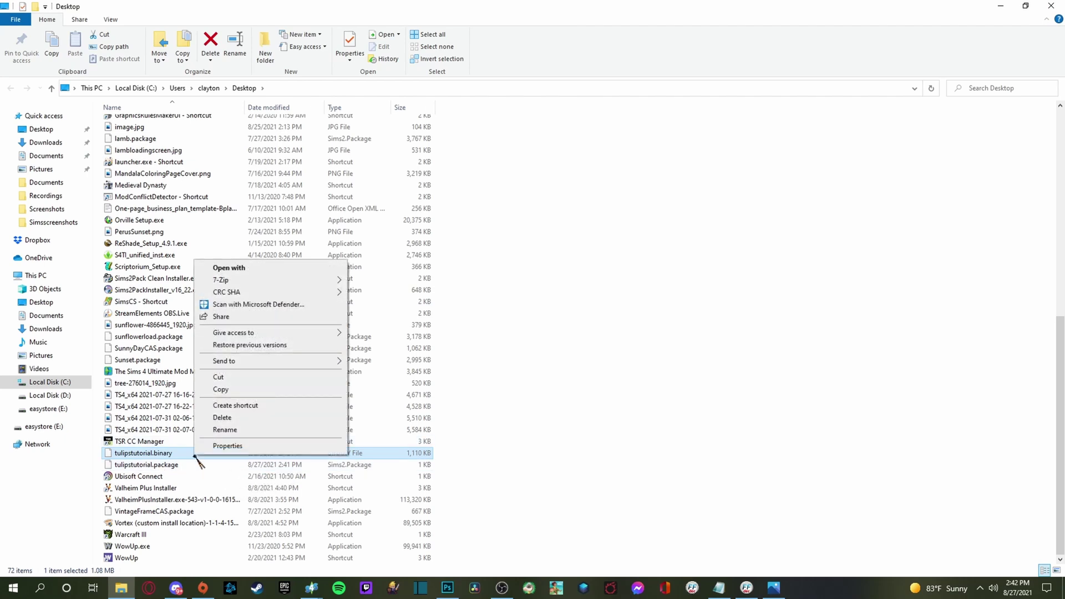
mouse_move(280, 361)
click(1052, 7)
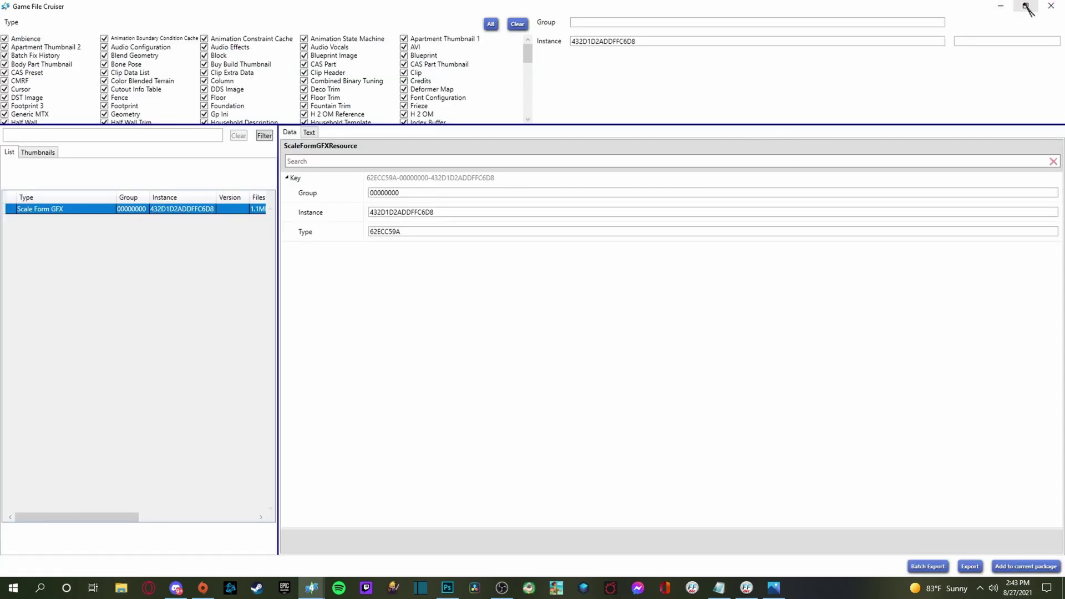
Restore and rearrange the Sims 4 Studio and Game File Cruiser windows to uncover the desktop file
click(1024, 6)
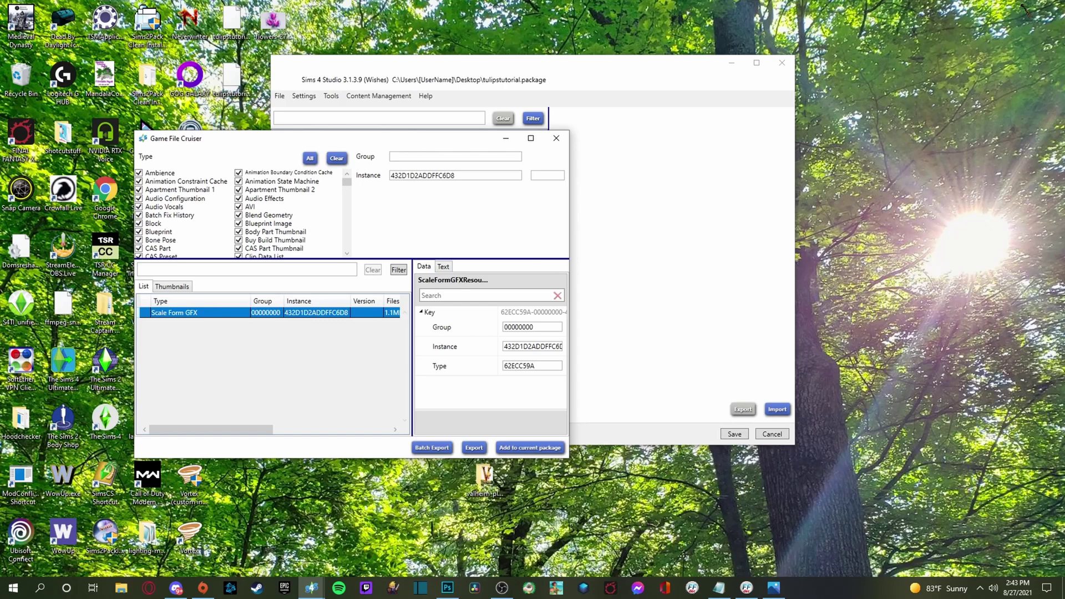
drag(324, 140, 734, 138)
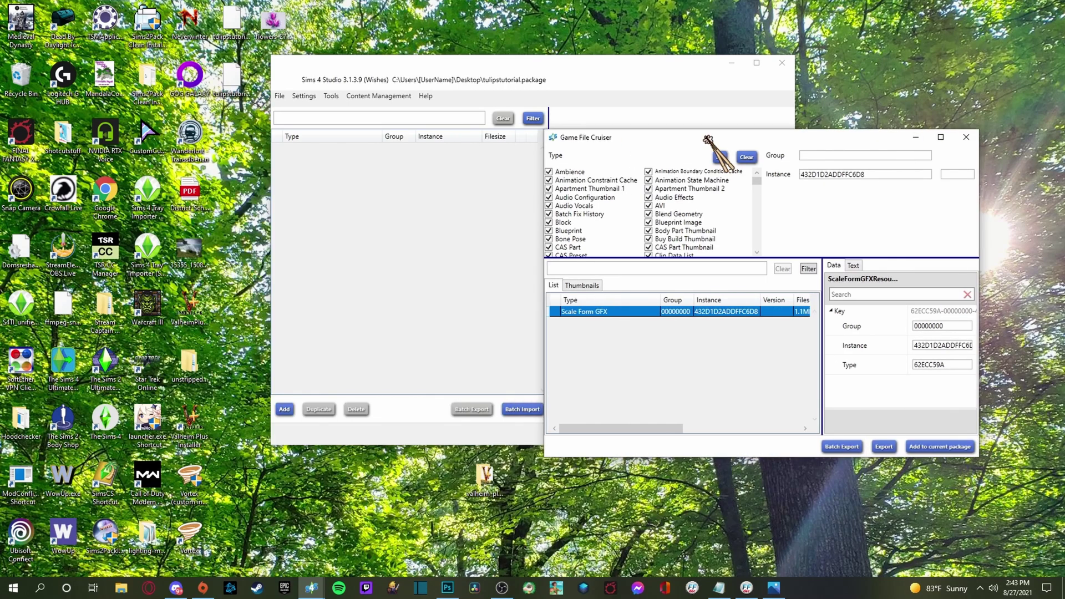
drag(571, 55, 732, 52)
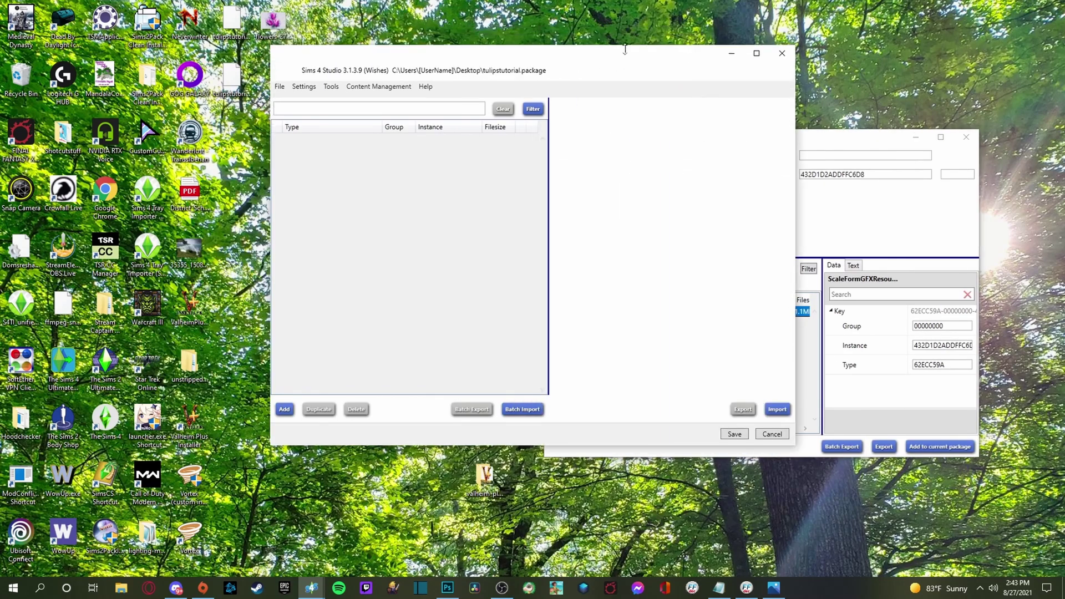
drag(618, 54, 760, 19)
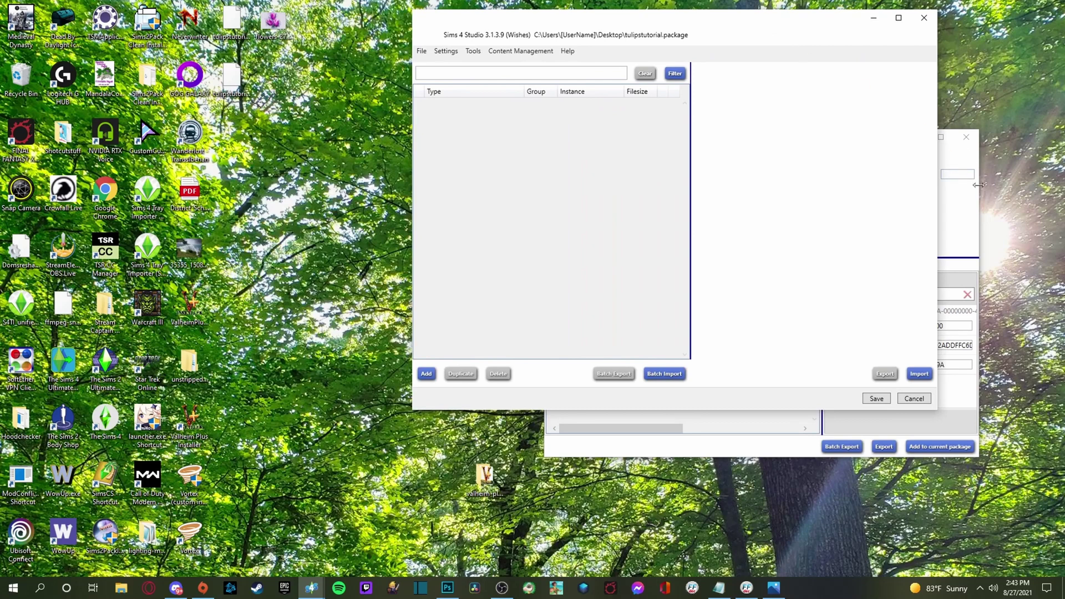
click(968, 219)
drag(816, 146, 875, 63)
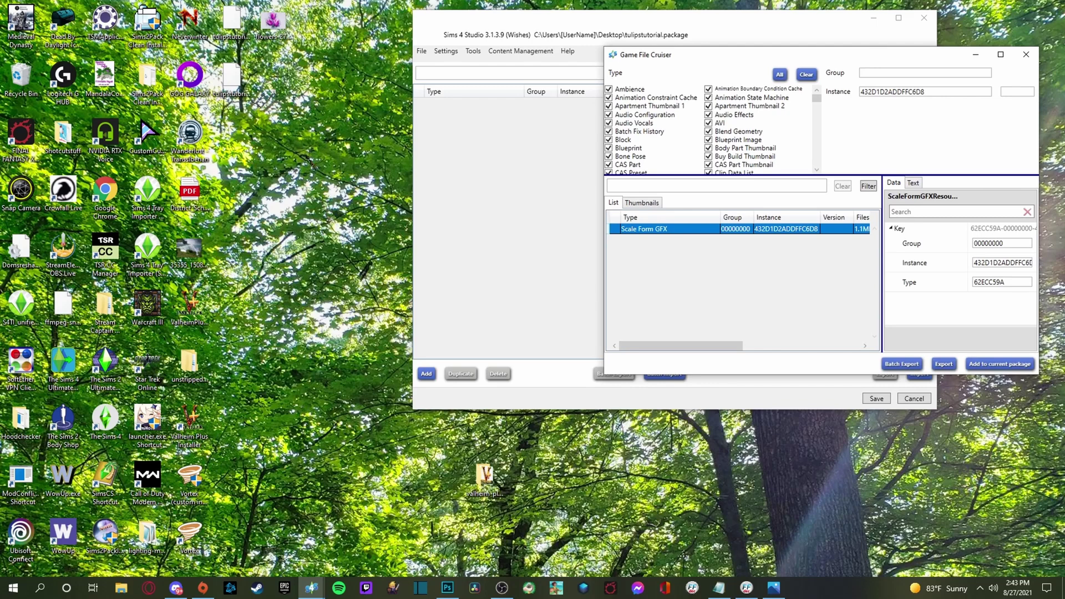
Rename tulipstutorial.binary to tulipstutorial.gfx, accepting the extension change, and bring up JPEXS
click(232, 82)
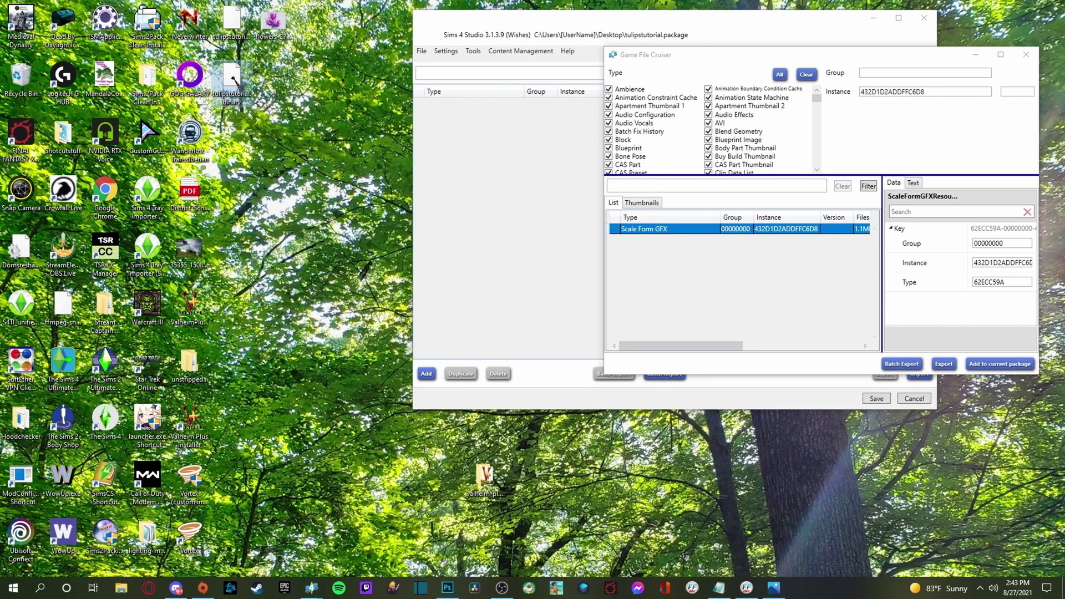
right_click(234, 81)
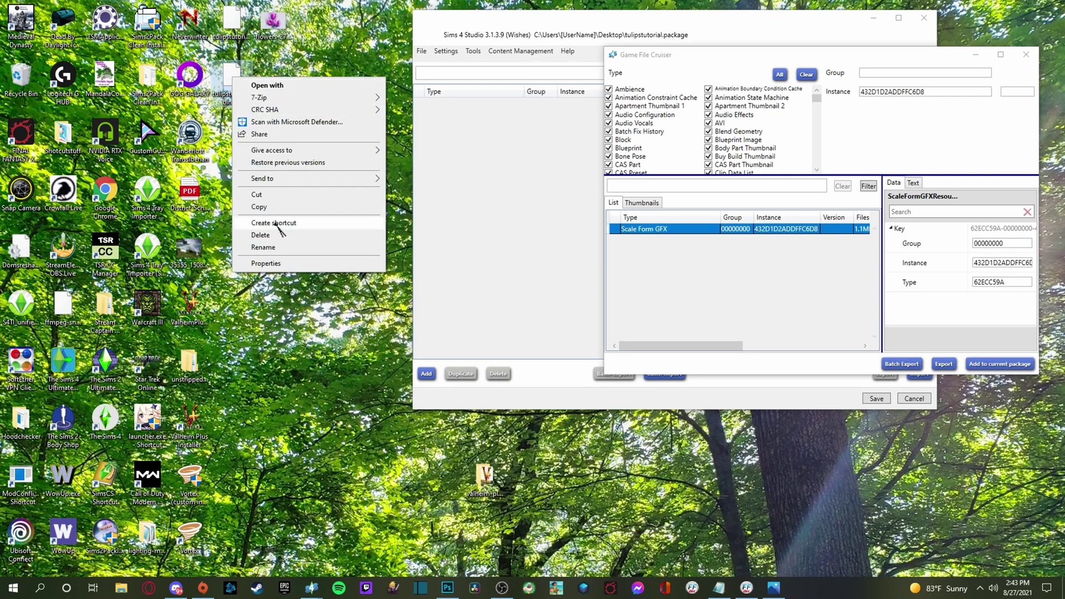
click(263, 248)
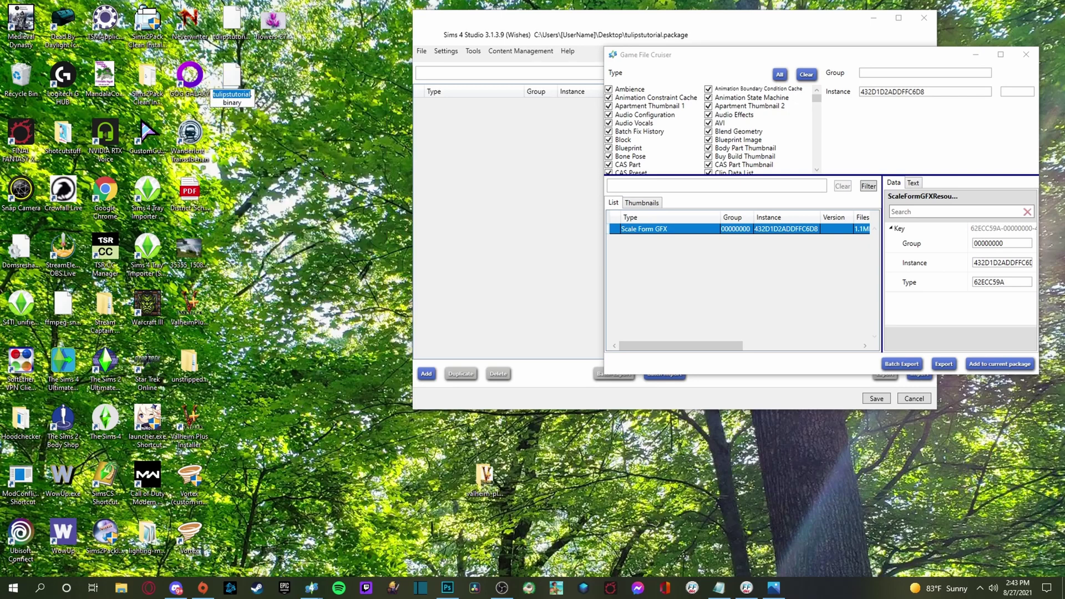
key(End)
key(Delete)
key(Delete)
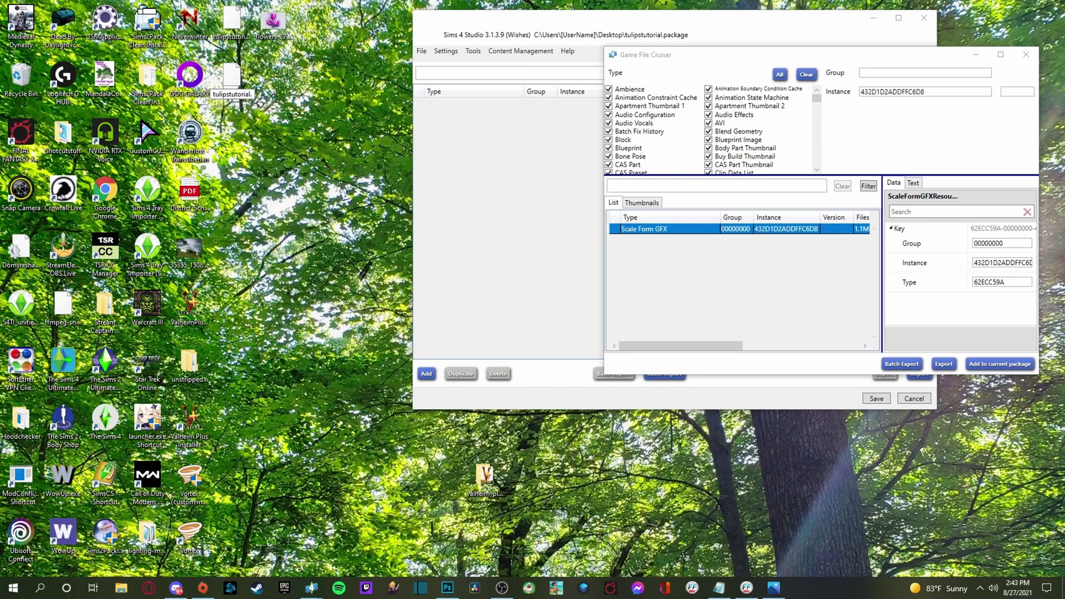
text(gfx)
key(Return)
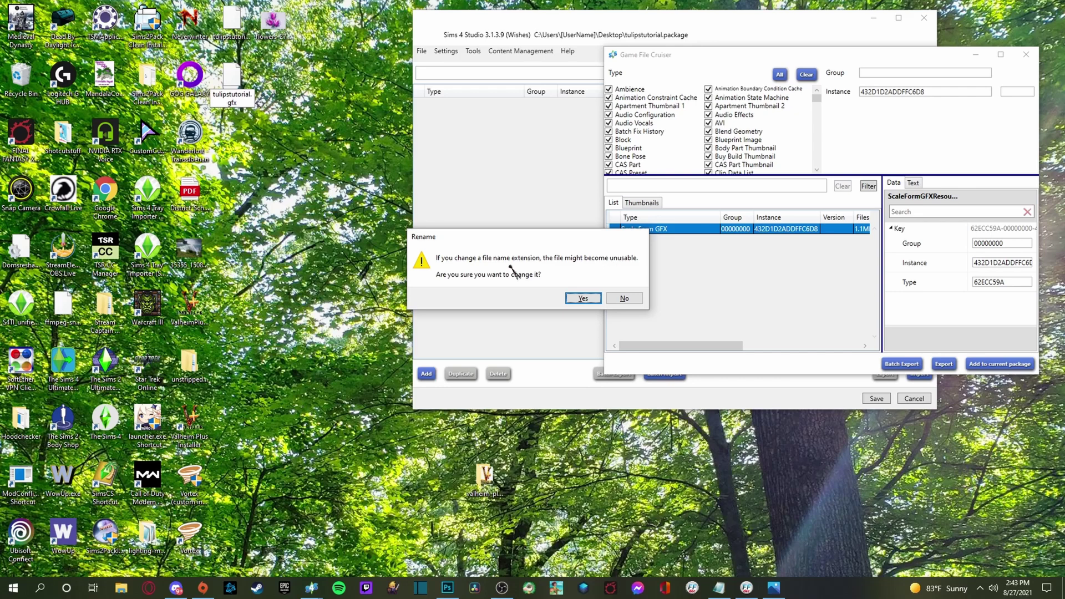
click(583, 299)
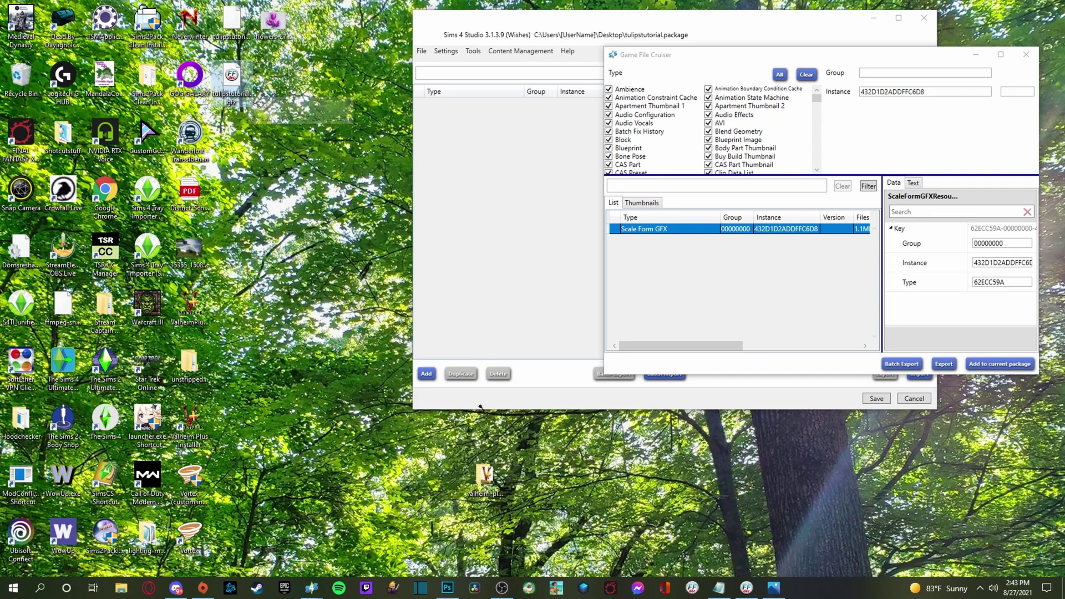
click(748, 593)
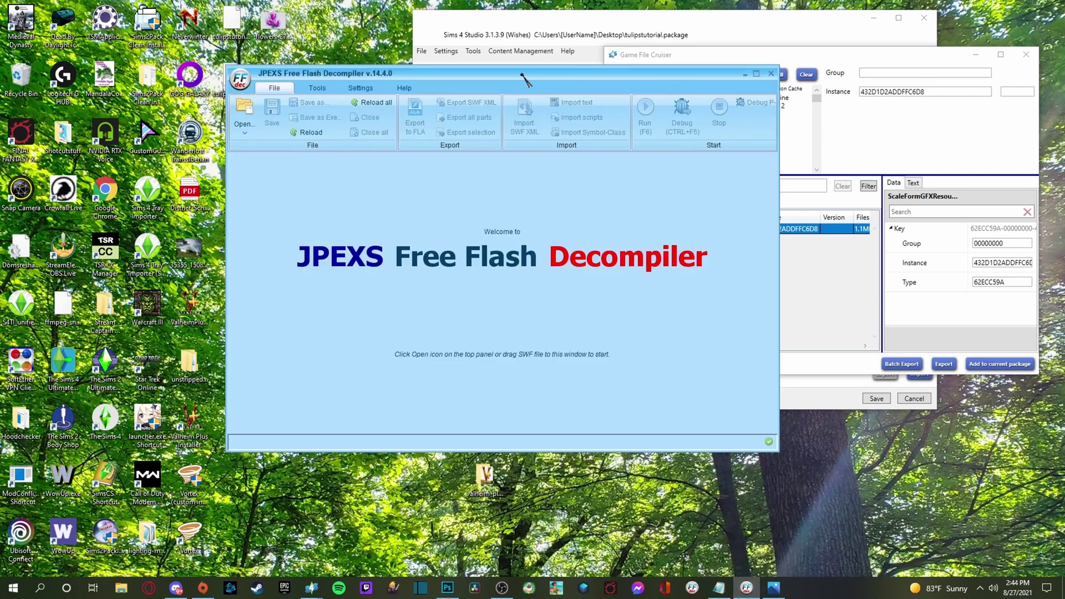
Maximize JPEXS and load tulipstutorial.gfx from the Desktop, skipping the imported font assets
click(755, 74)
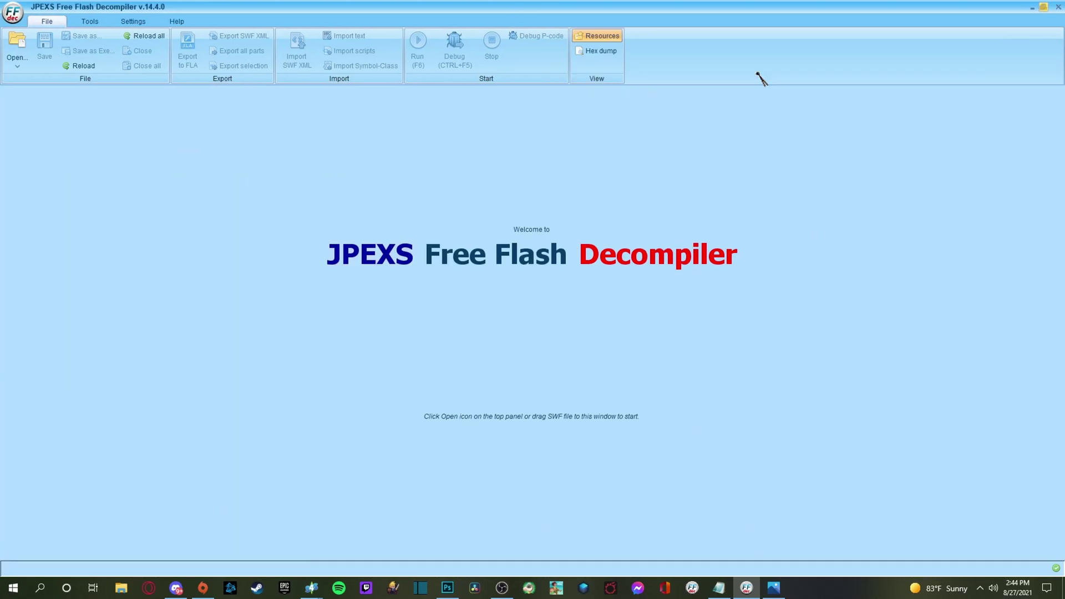
click(16, 46)
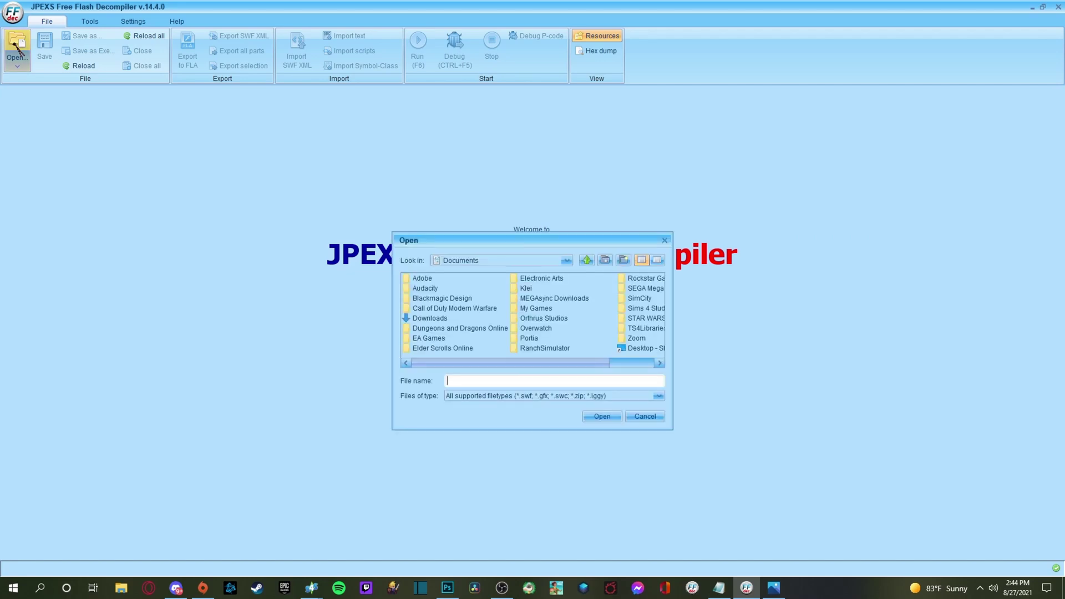
click(566, 261)
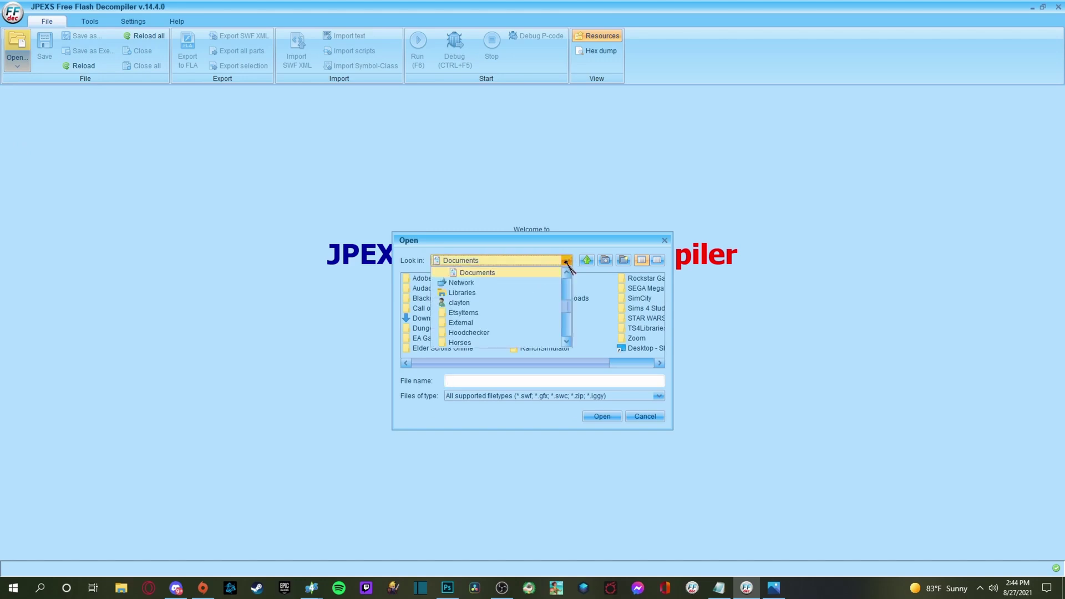
scroll(536, 304, up, 5)
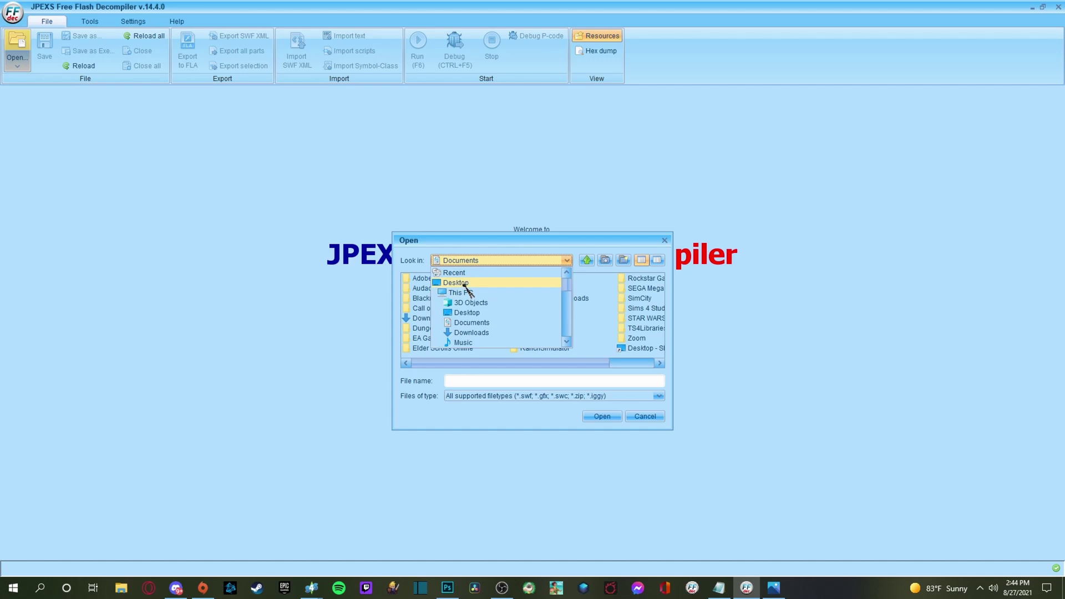
click(456, 283)
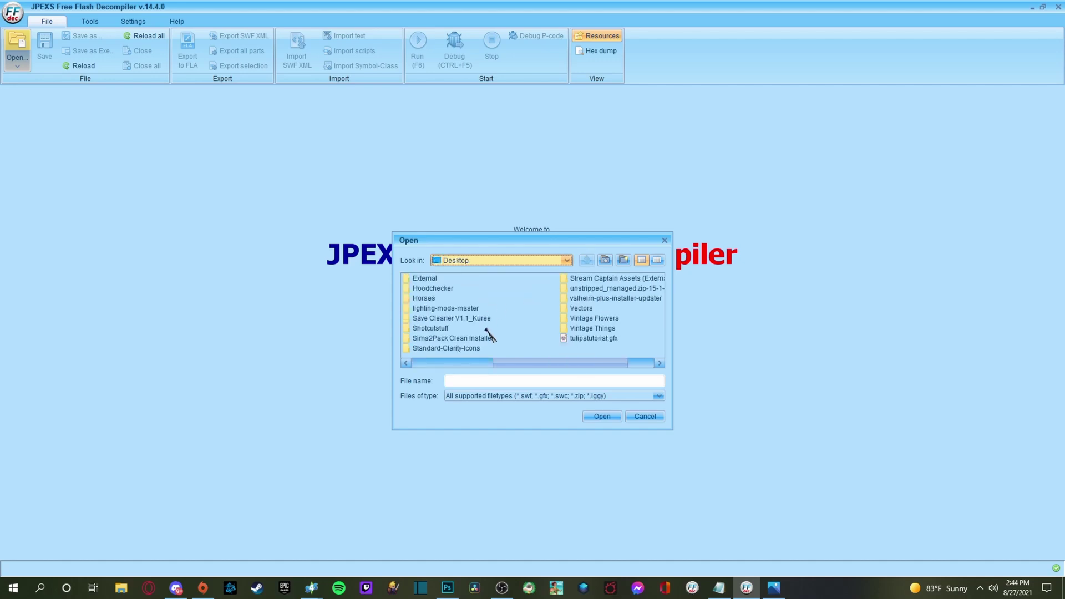
click(593, 339)
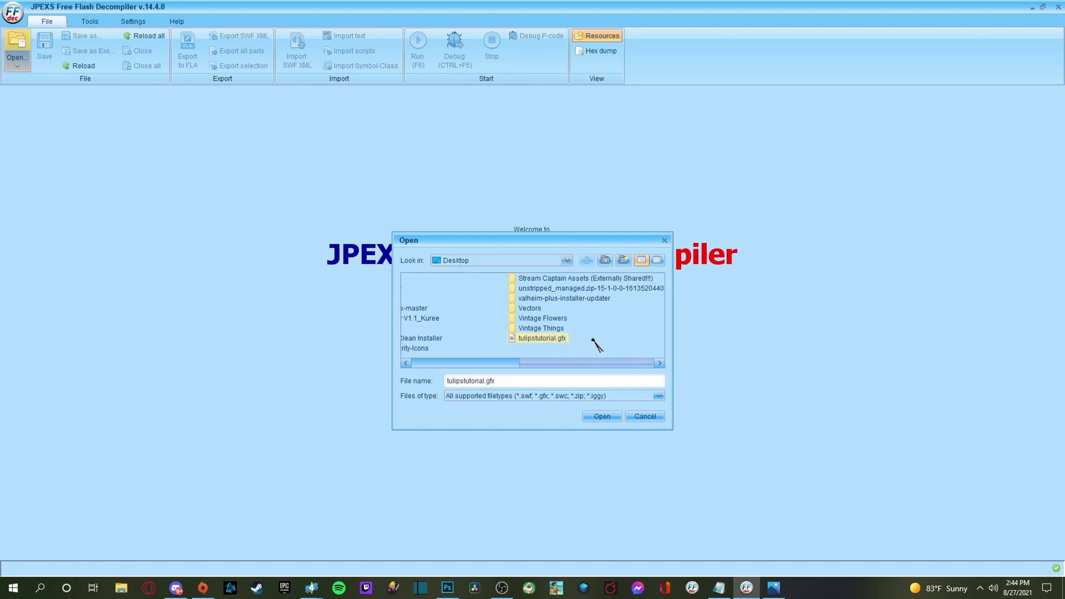
click(601, 417)
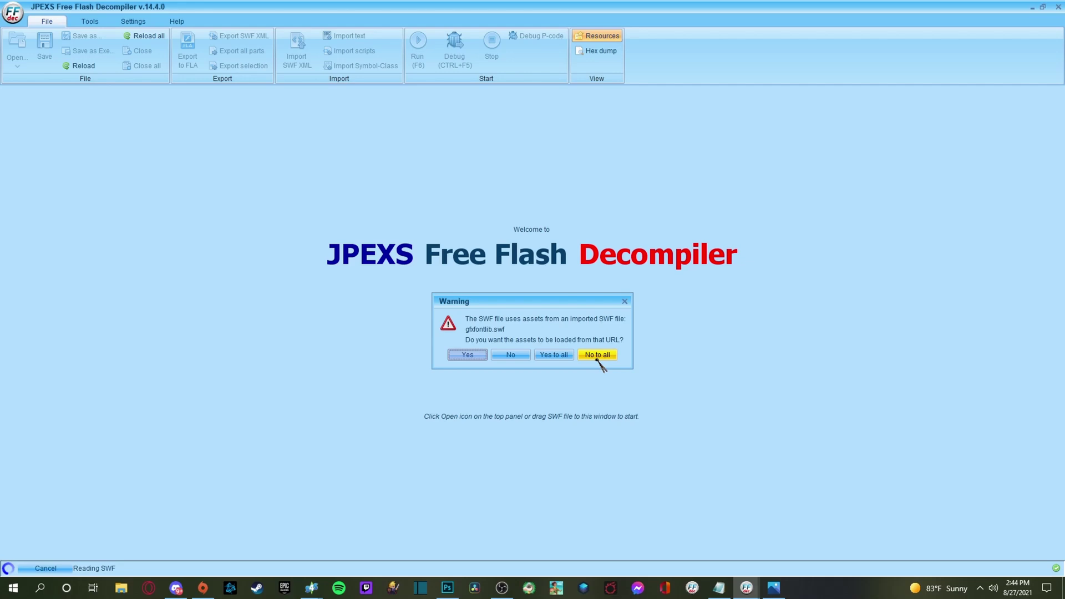
click(599, 358)
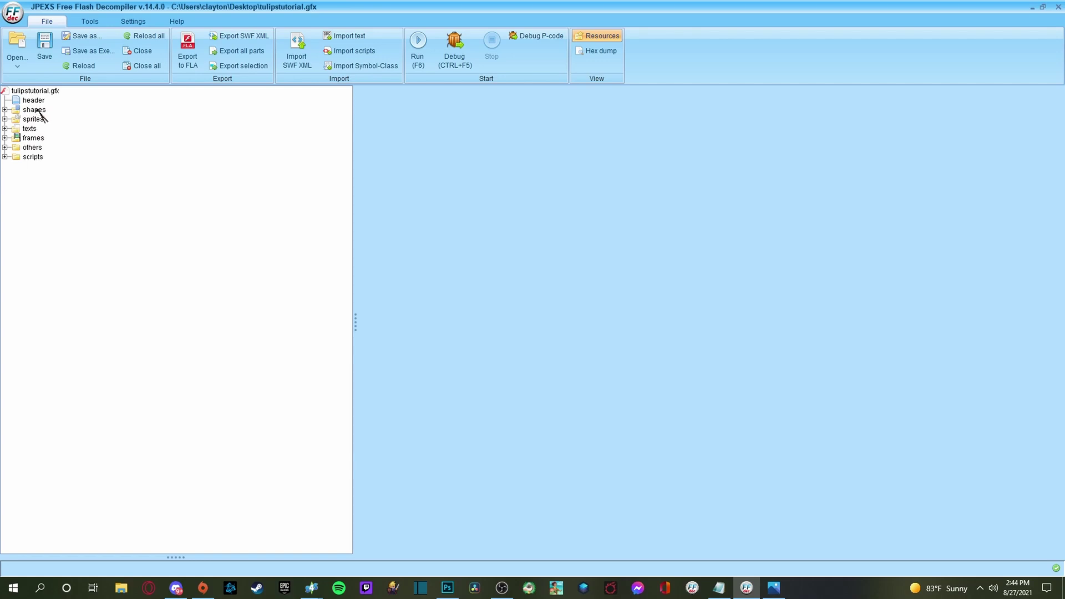
Export the DefineShape (6) shape as PNG at 416.5% zoom into the Desktop folder
click(36, 110)
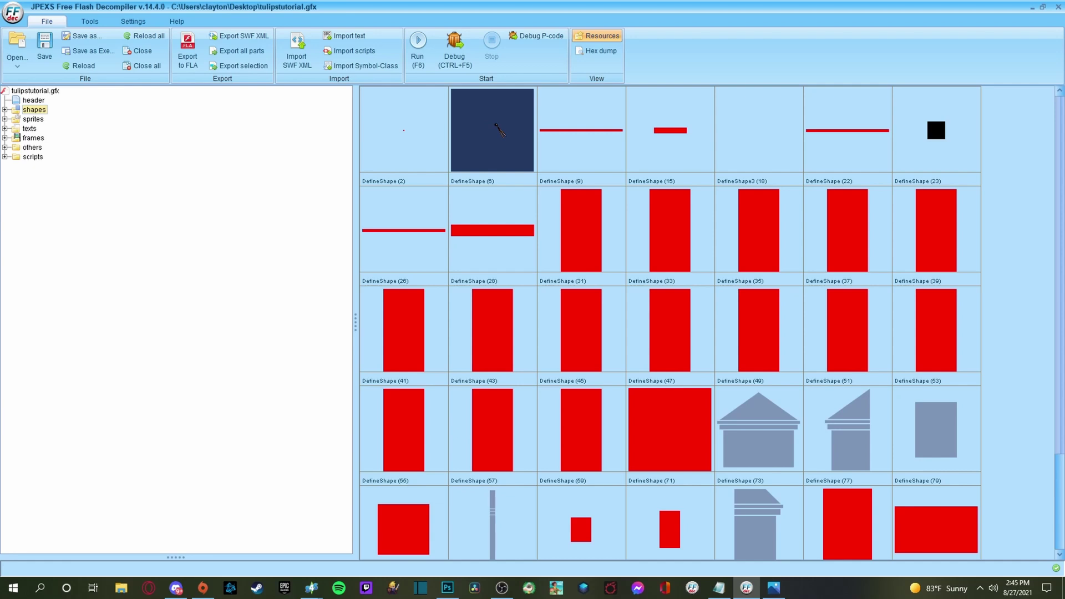
scroll(519, 149, down, 3)
scroll(518, 150, up, 3)
right_click(501, 126)
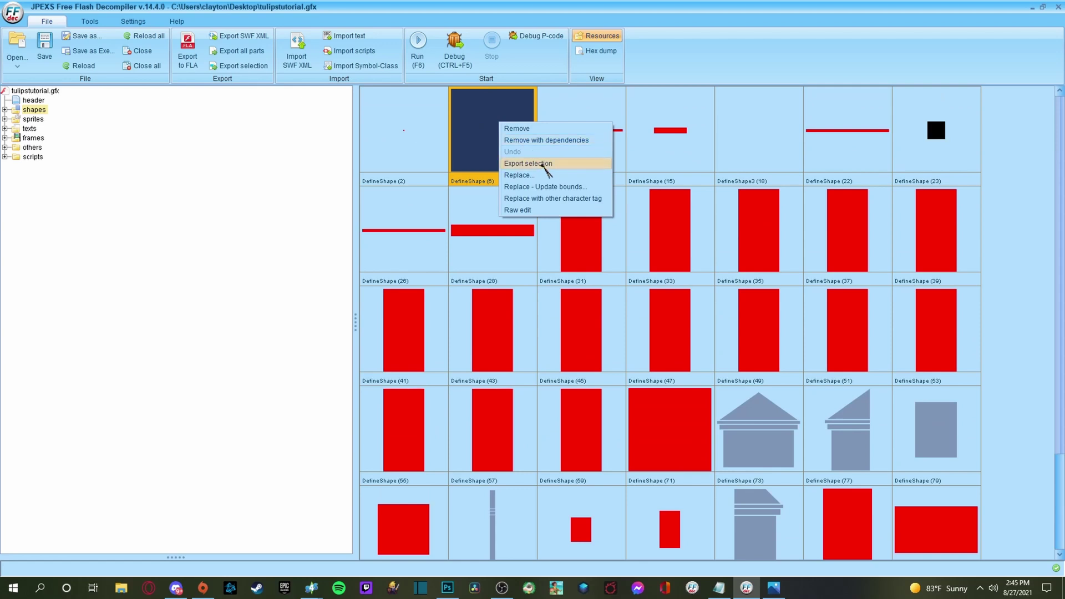
click(528, 163)
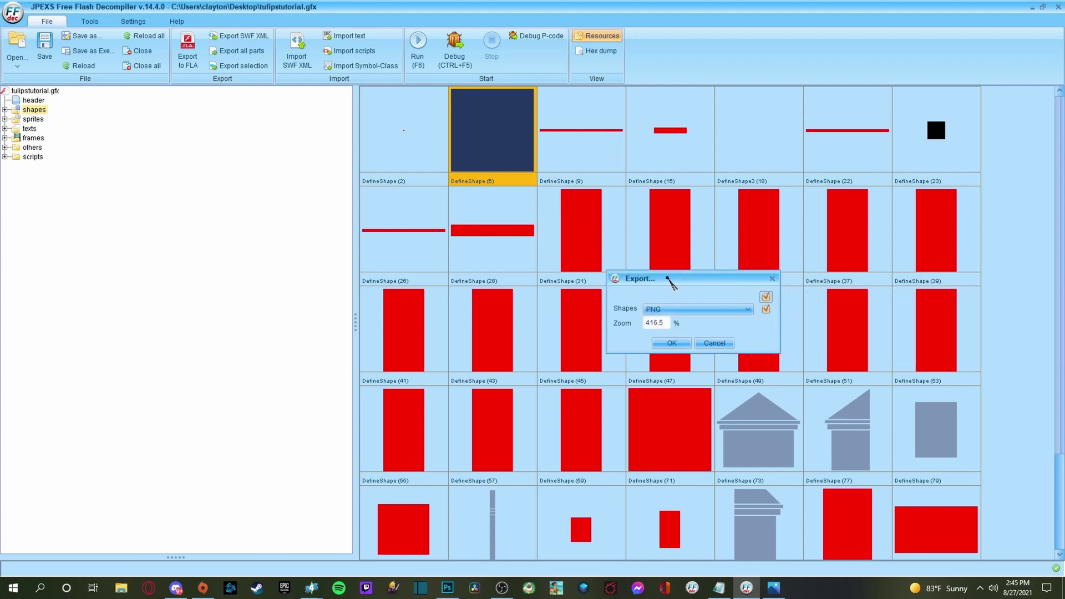
drag(684, 281, 222, 199)
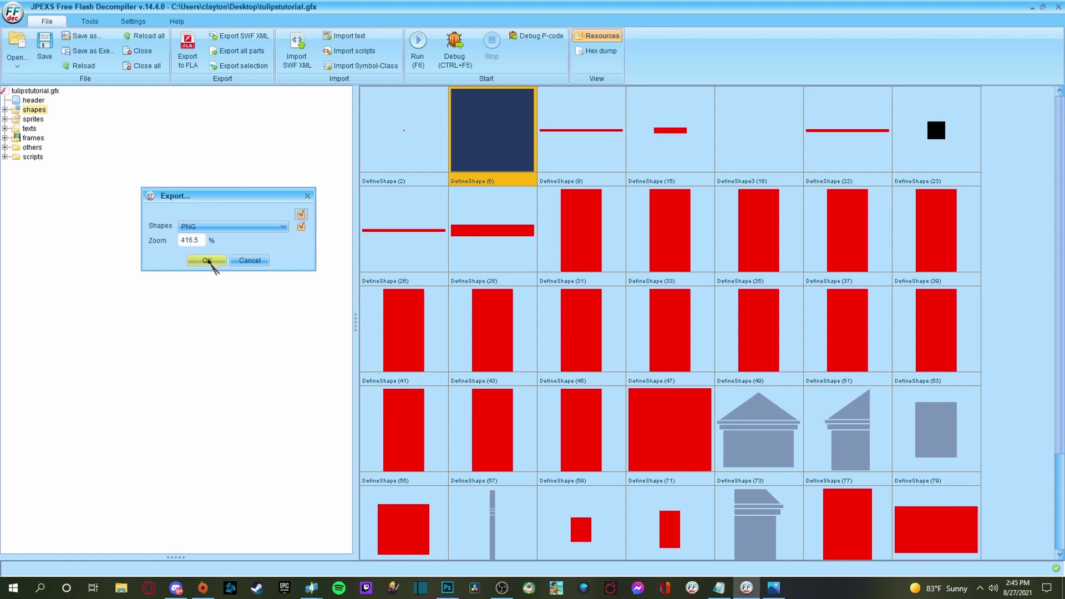
click(210, 261)
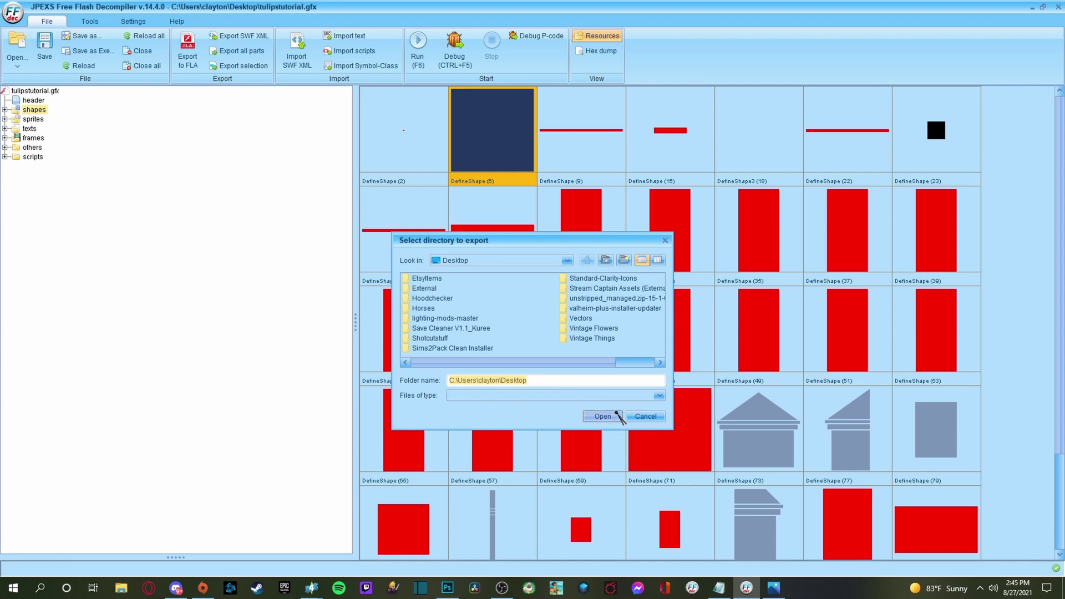
click(608, 418)
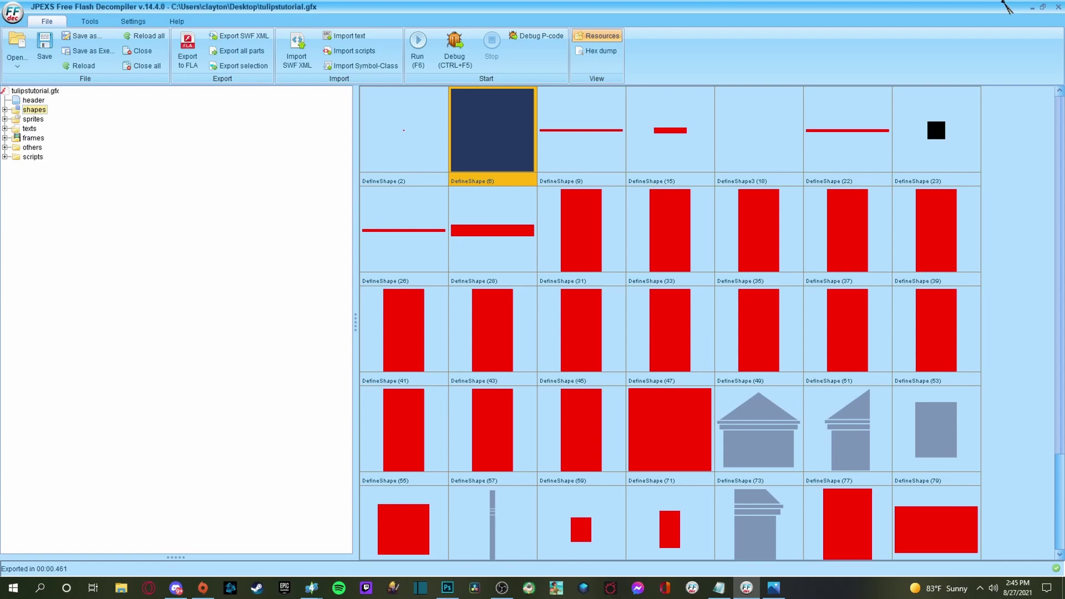
Minimize JPEXS and open 6.png from the Desktop's shapes folder in Photoshop
click(1033, 8)
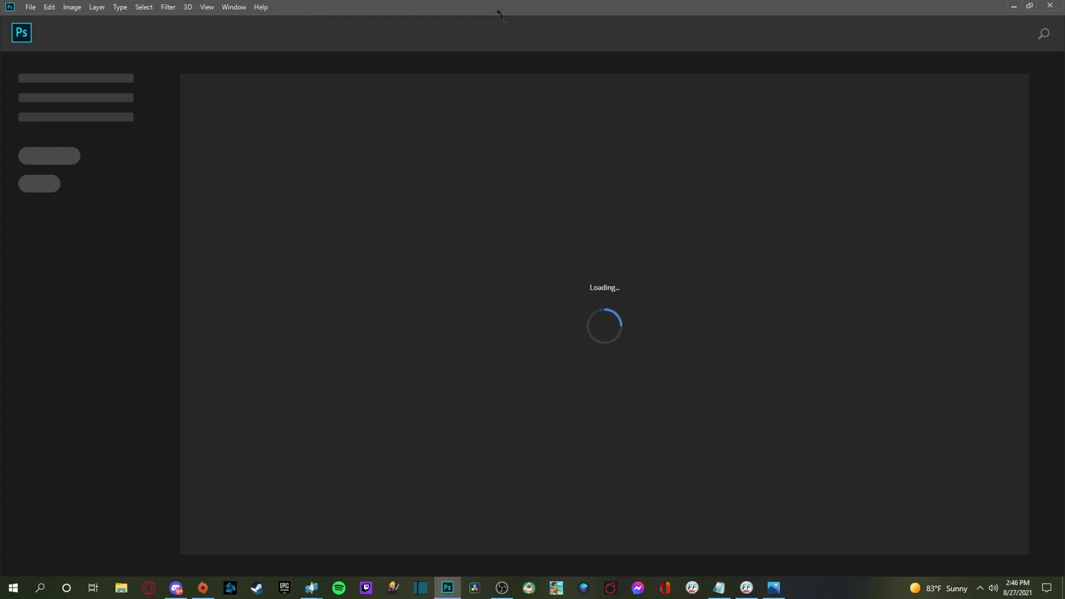
click(31, 7)
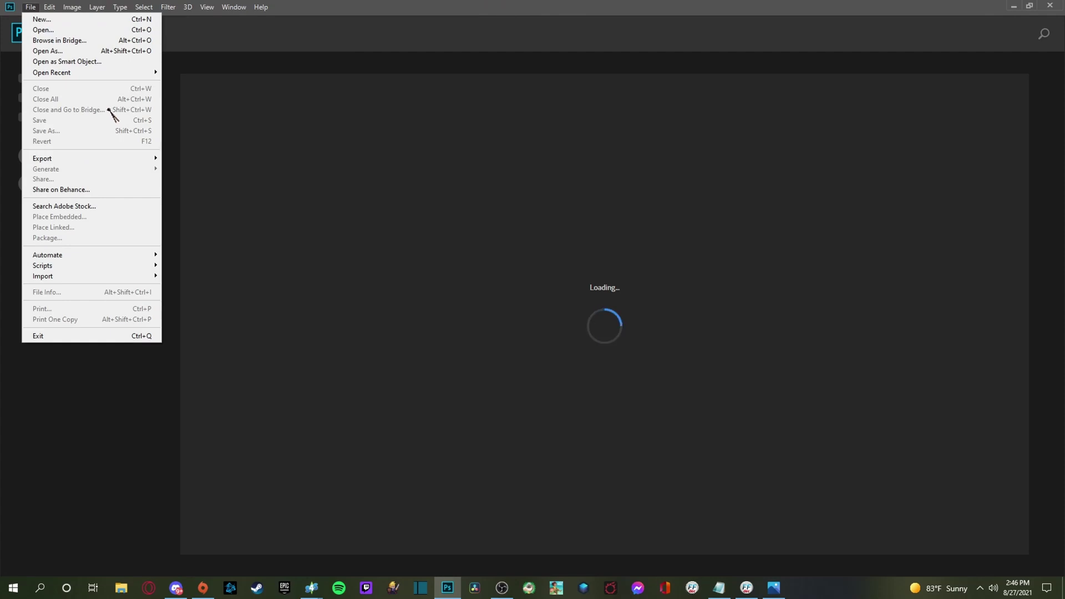
click(67, 30)
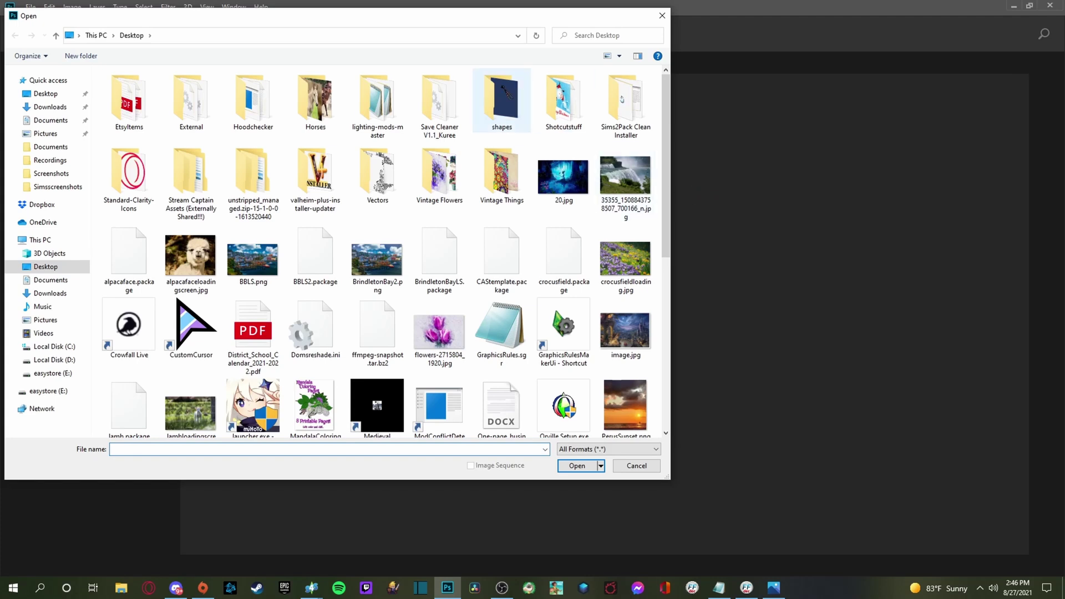
double_click(502, 104)
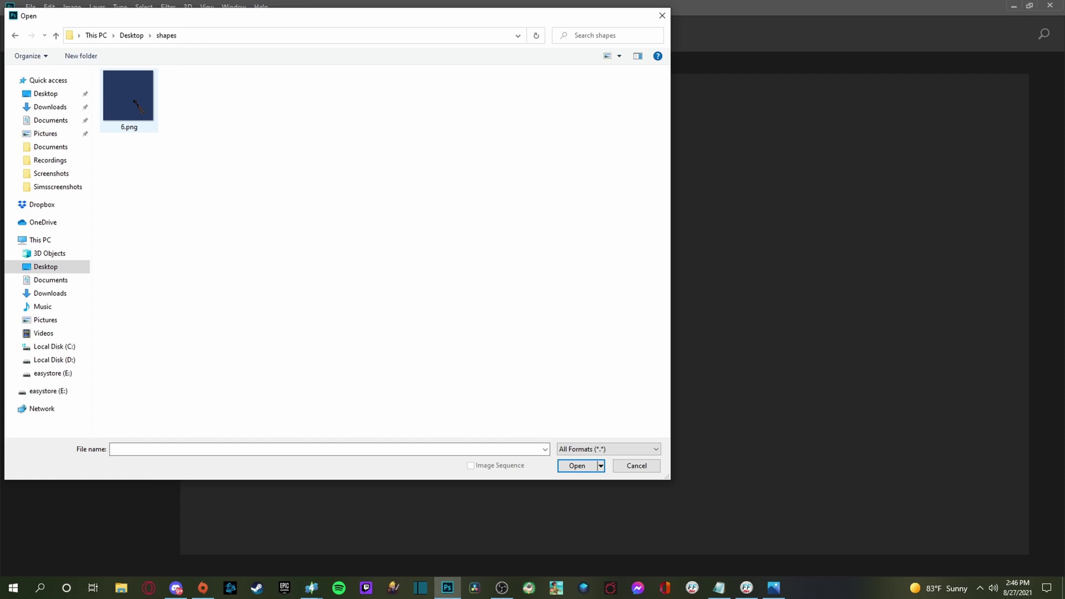
double_click(134, 101)
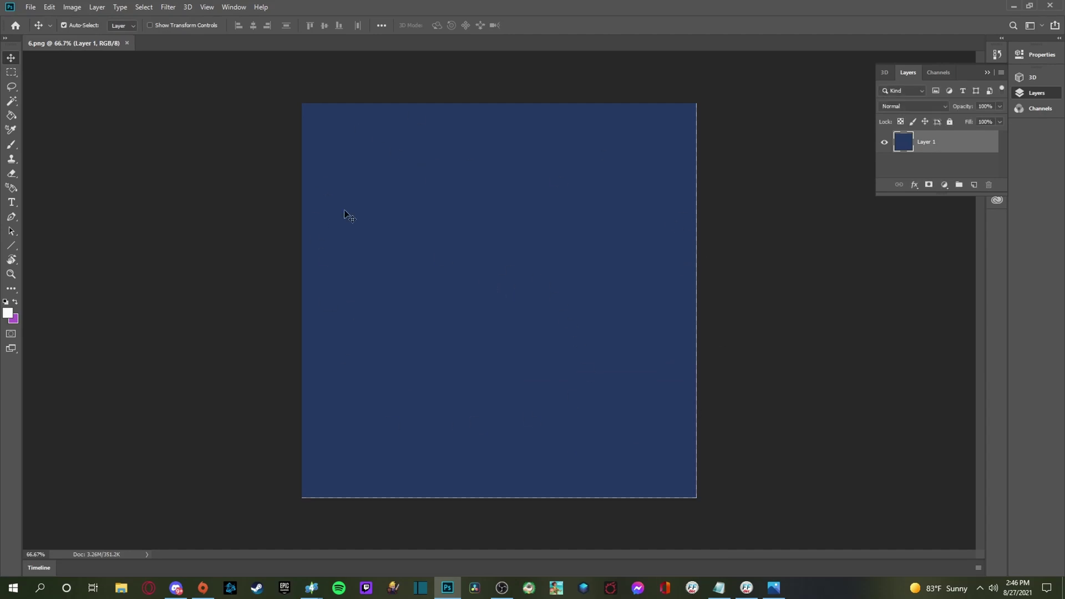
Place the Desktop image flowers-2715804_1920.jpg as a linked layer on the 6.png canvas
click(30, 8)
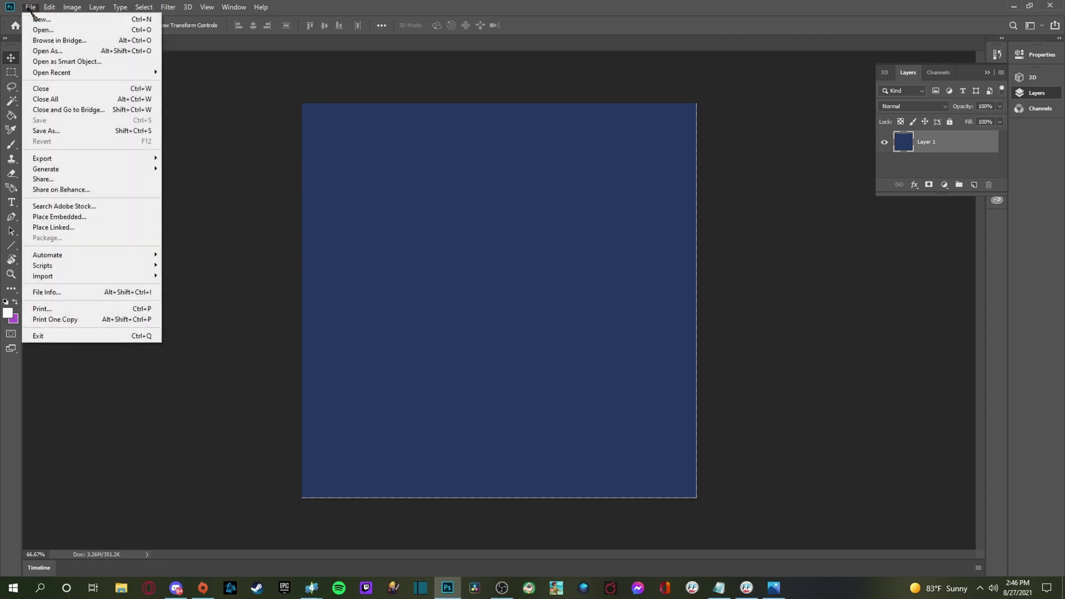
click(78, 230)
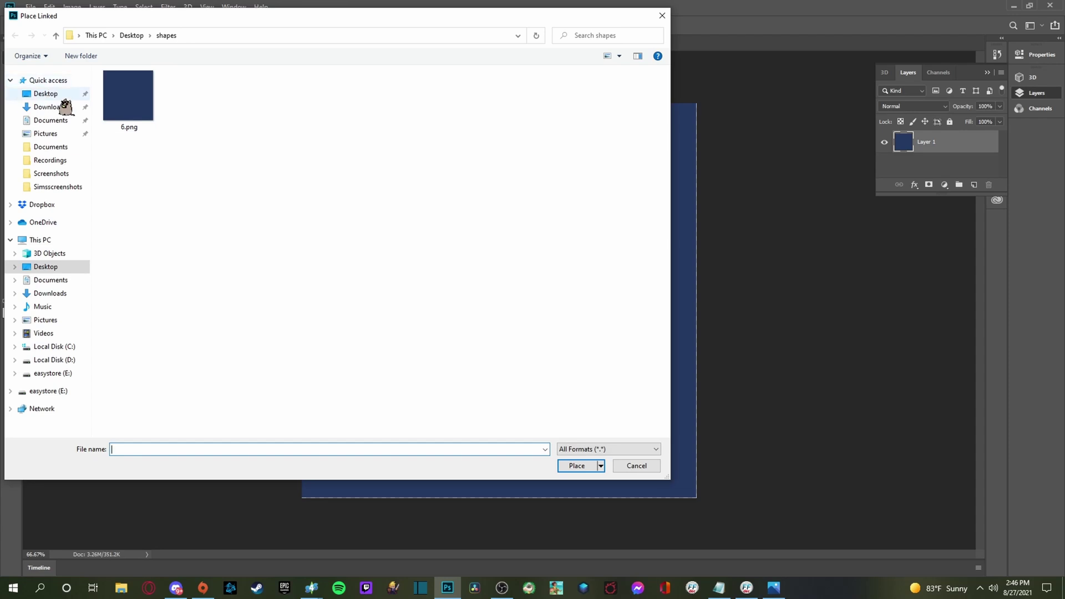
click(50, 95)
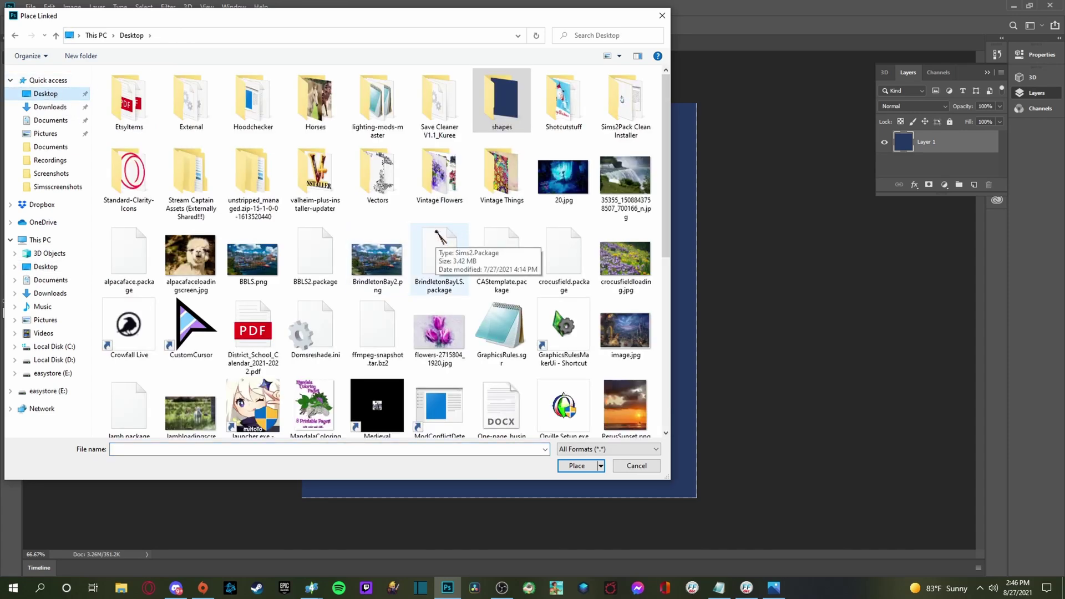
scroll(441, 237, down, 5)
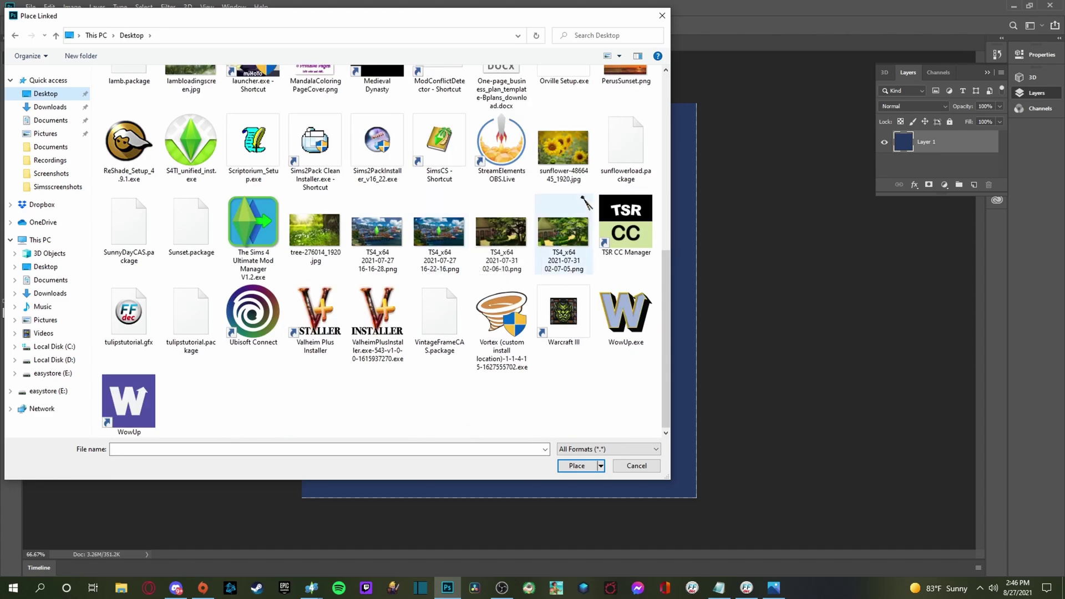
scroll(427, 187, up, 3)
click(427, 187)
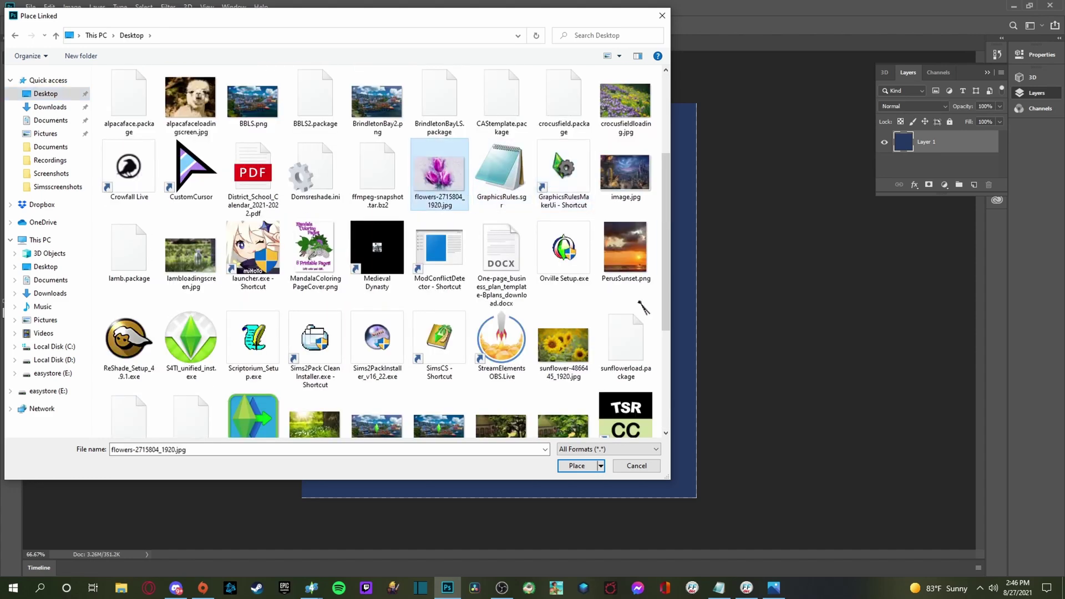
click(574, 466)
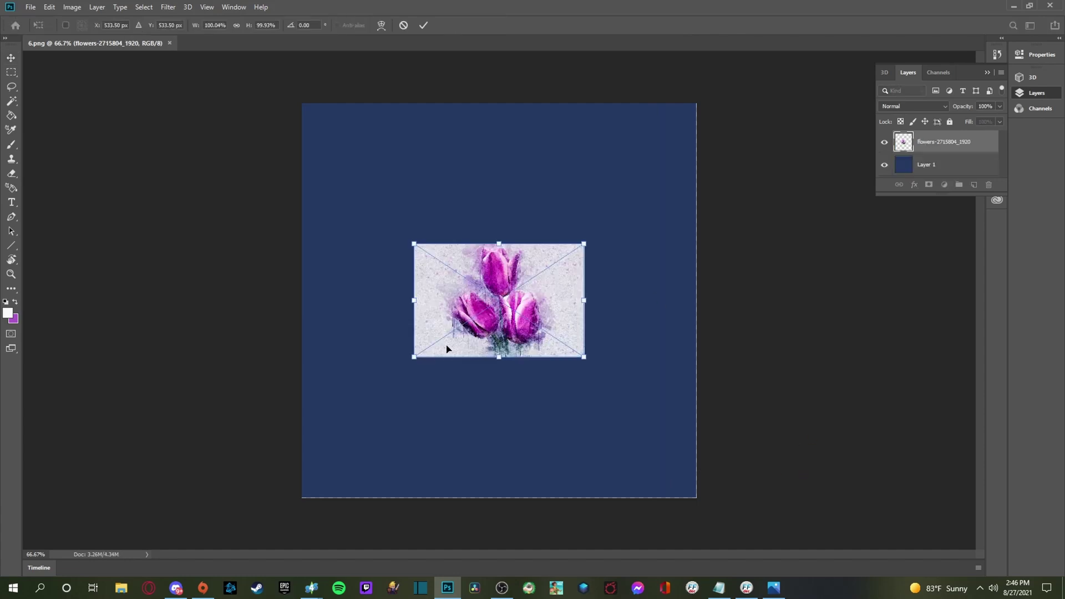
Stretch the tulip image to fill the whole canvas and commit the transform
drag(413, 356, 304, 436)
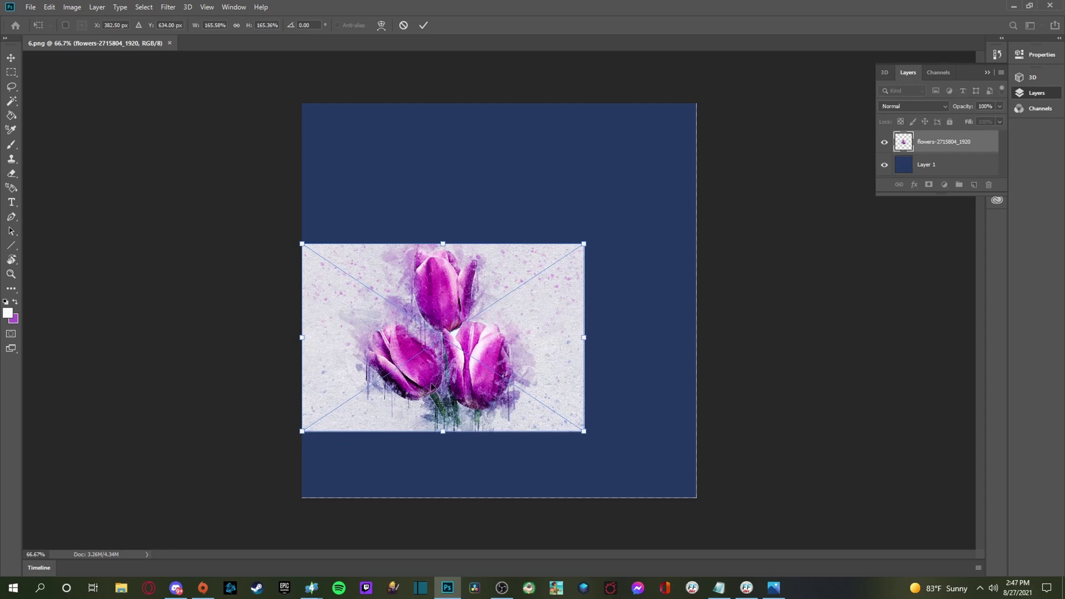
drag(584, 244, 717, 201)
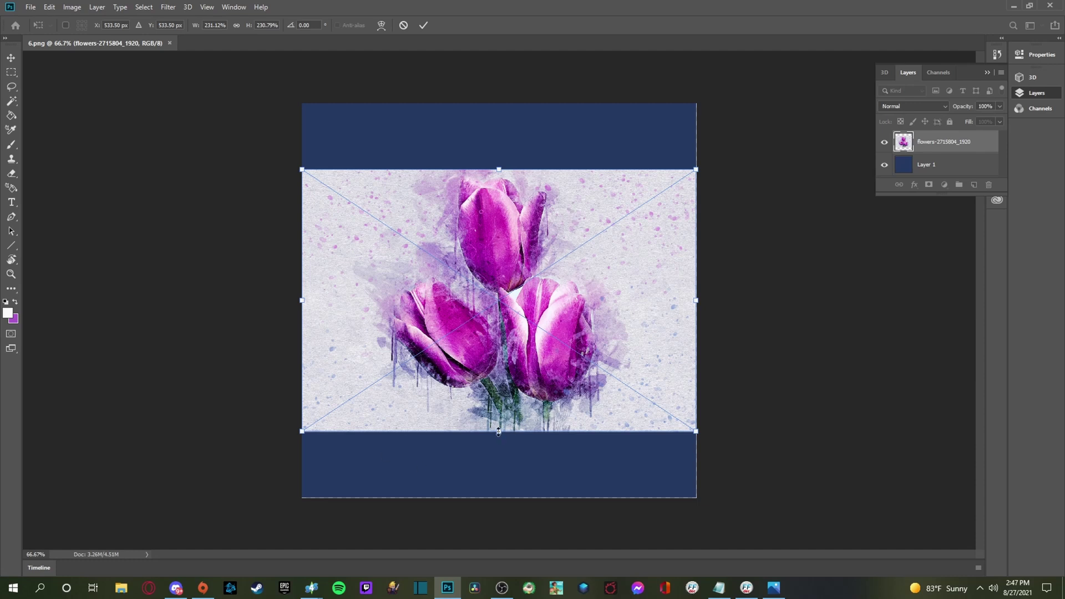
drag(499, 431, 499, 498)
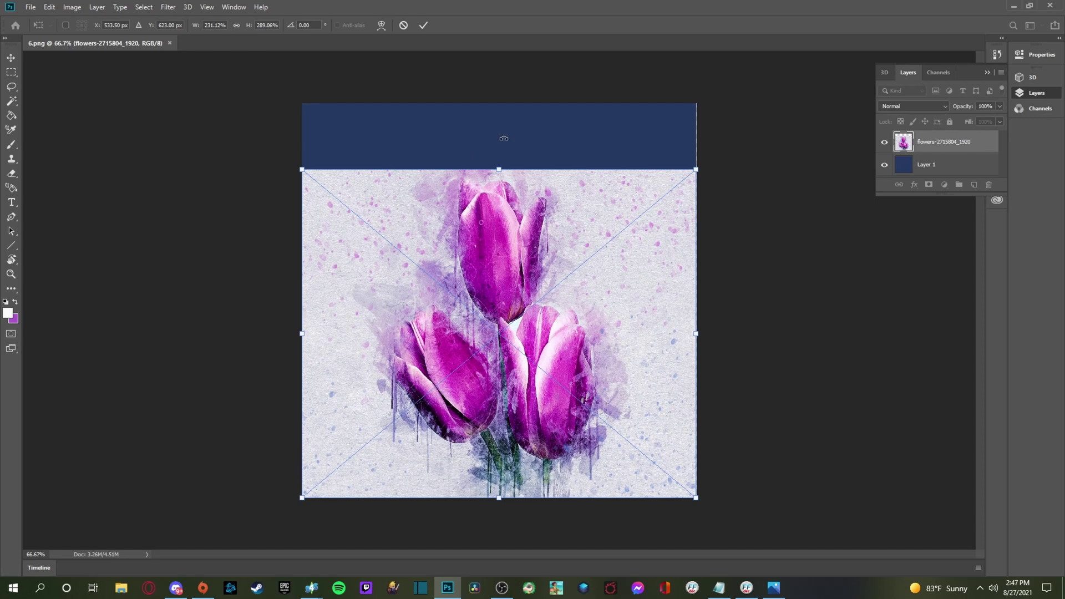
drag(499, 170, 499, 103)
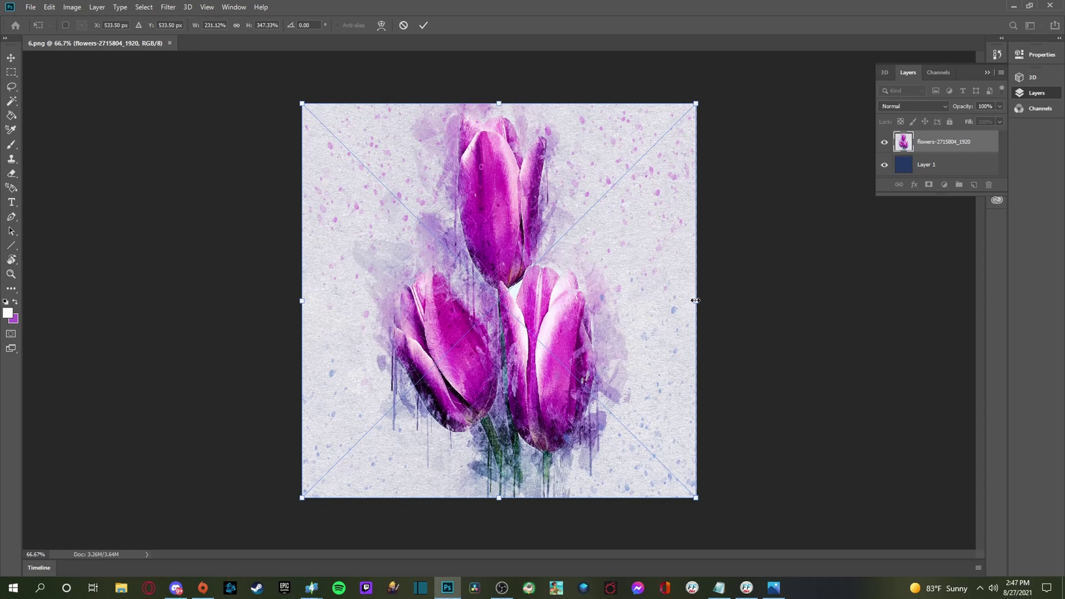
drag(694, 301, 755, 300)
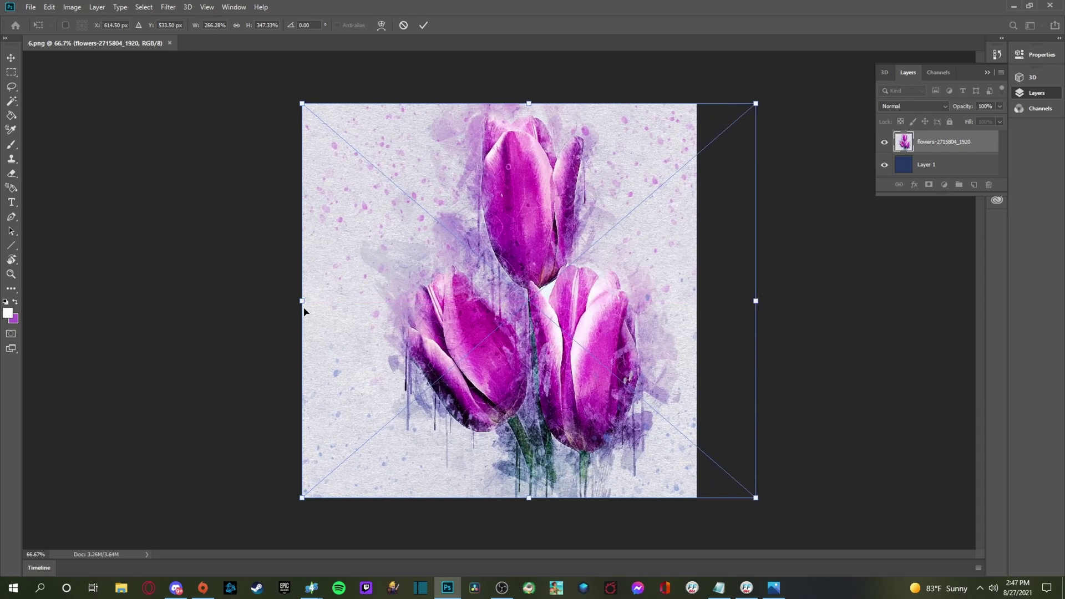
drag(300, 300, 243, 304)
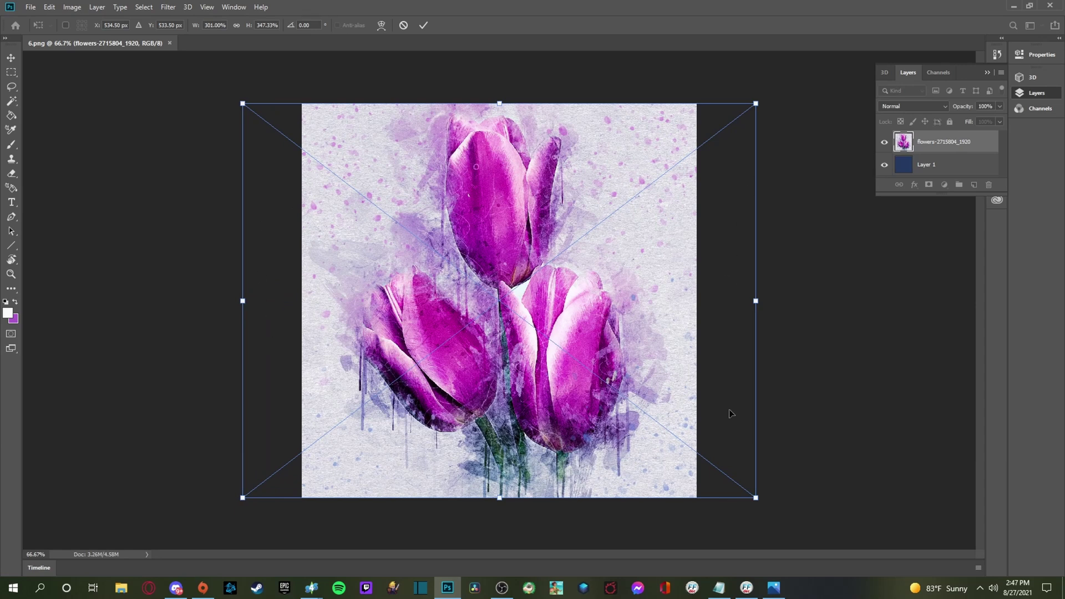
key(Return)
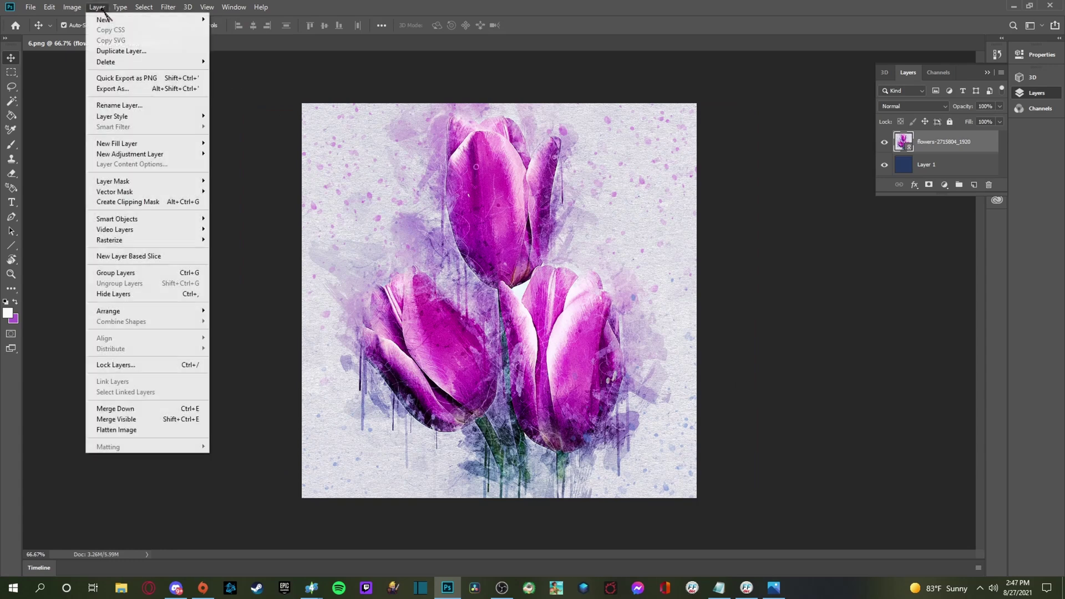
Merge the tulip layer down into Layer 1, save 6.png, and minimize Photoshop
click(128, 409)
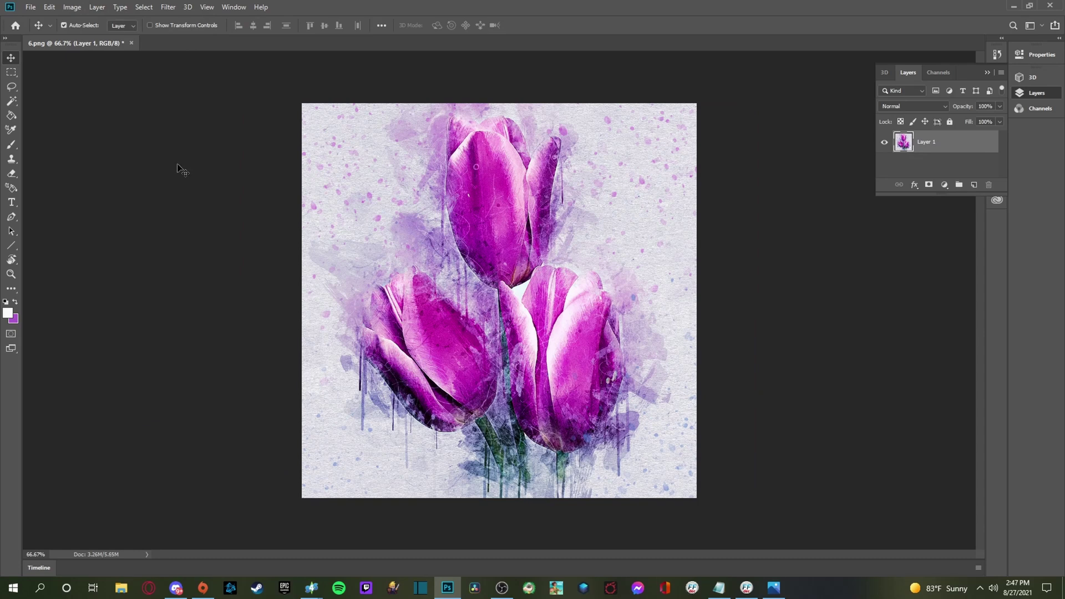
click(37, 7)
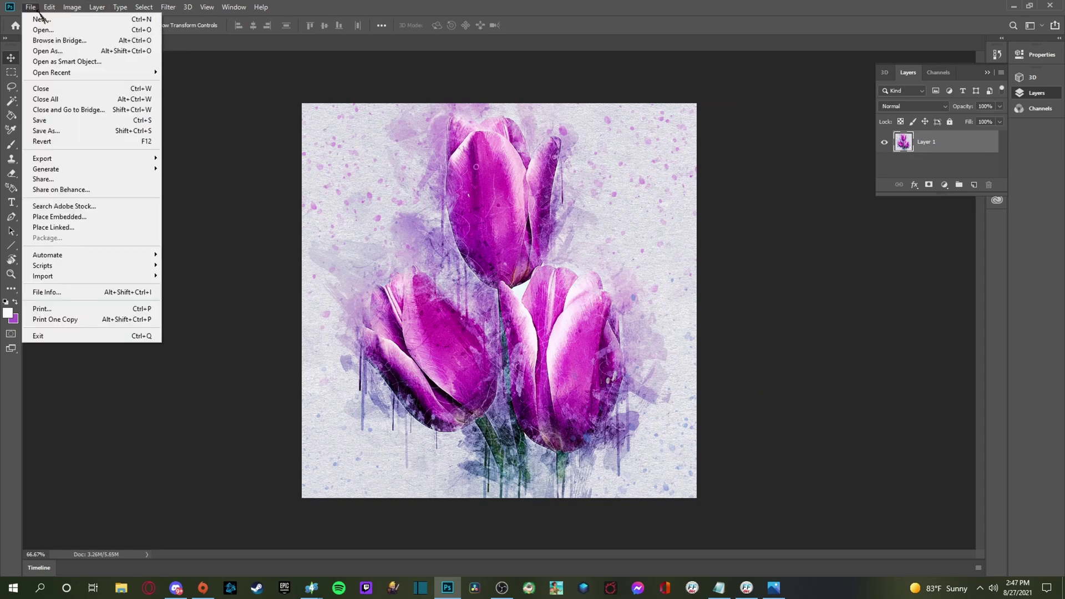
click(48, 121)
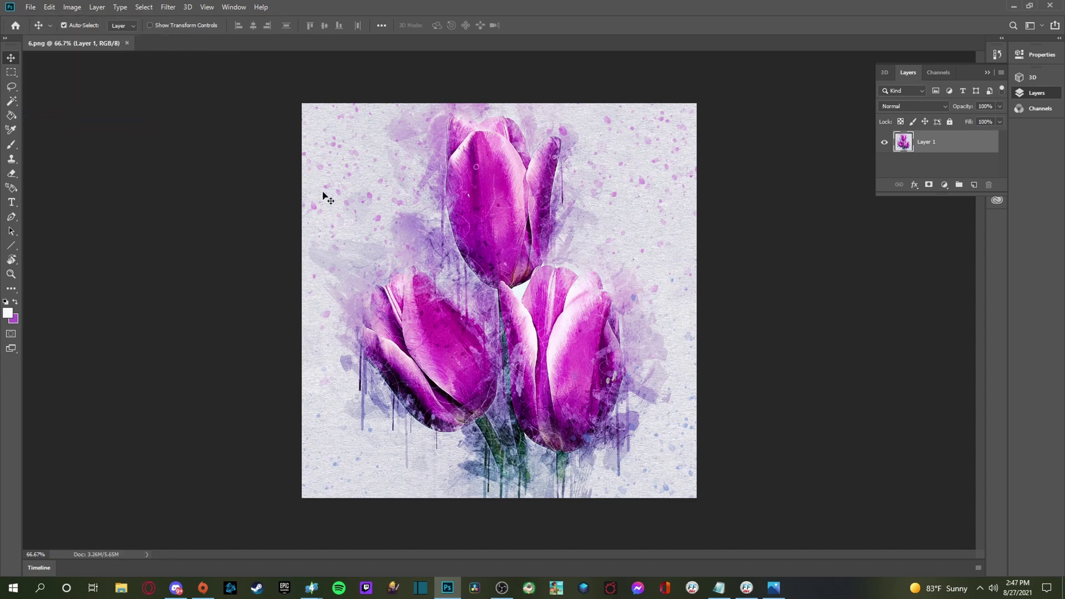
click(1013, 7)
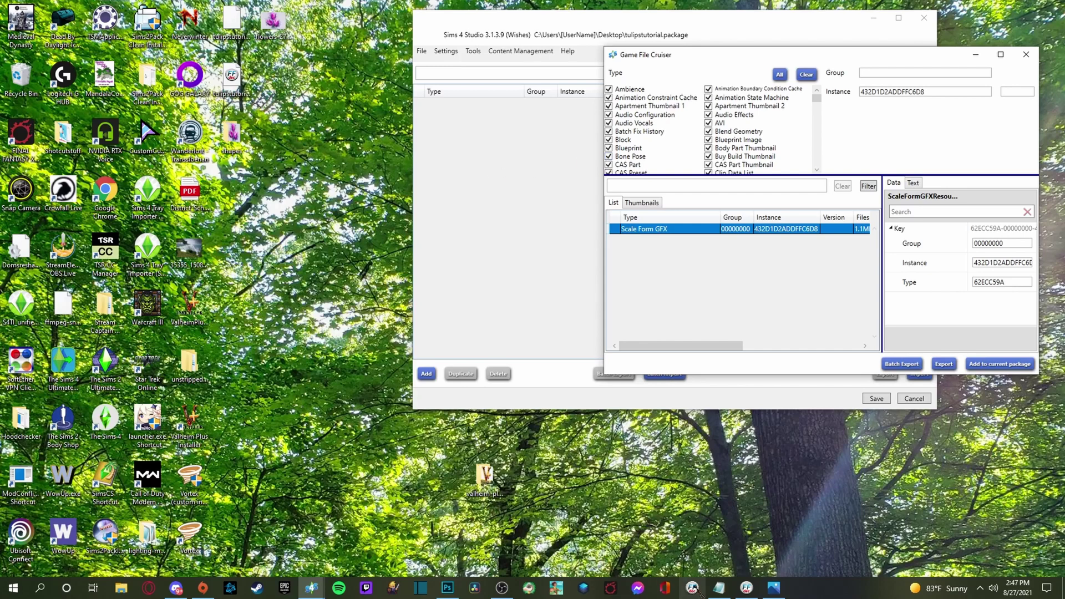
Replace DefineShape (6) with shapes/6.png, then save and close tulipstutorial.gfx
click(747, 589)
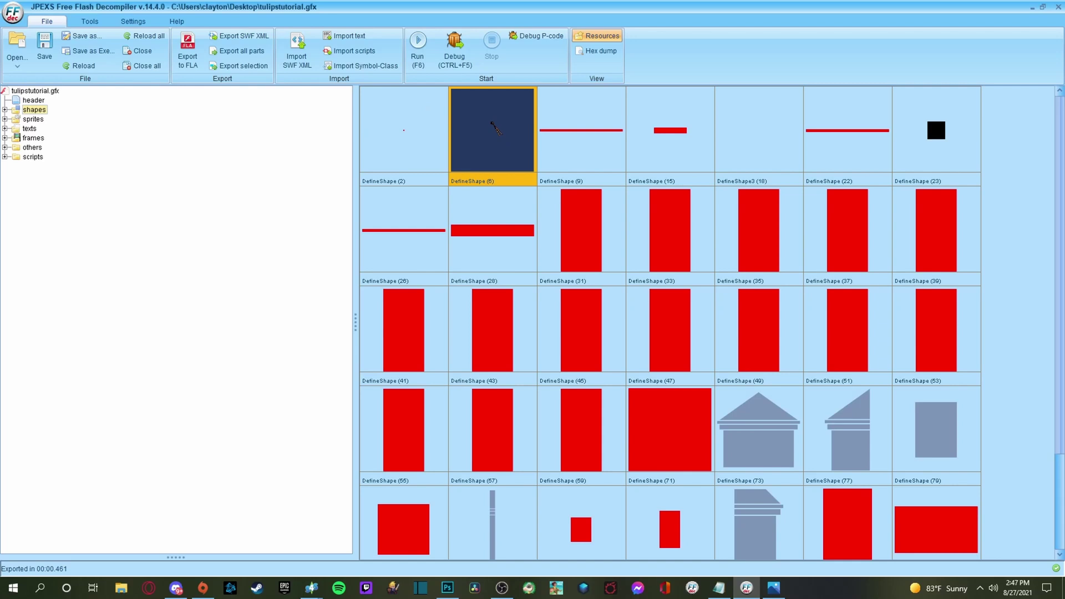
right_click(492, 123)
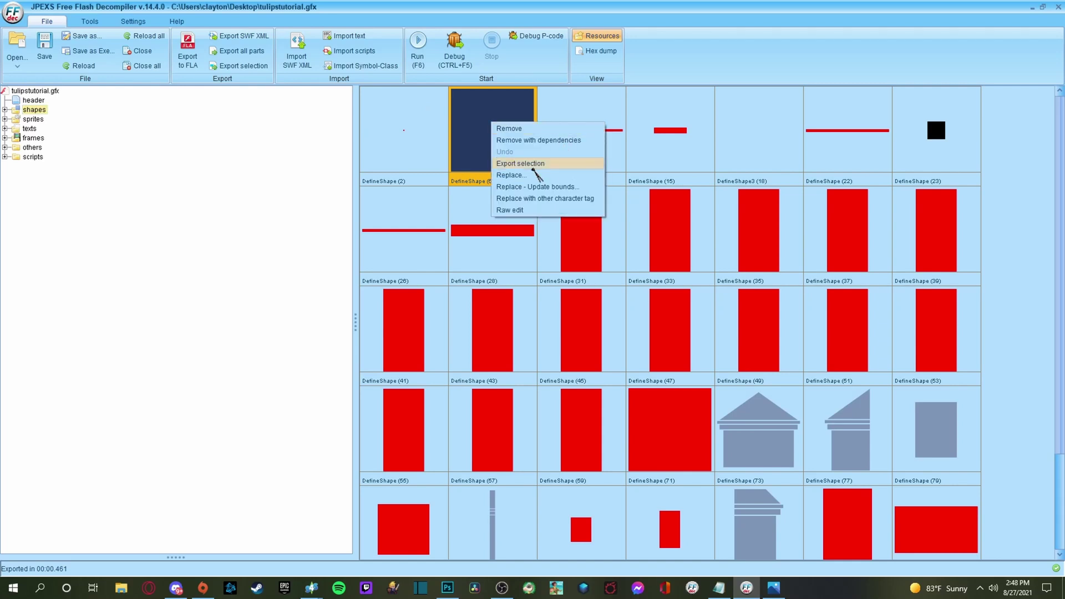
click(513, 175)
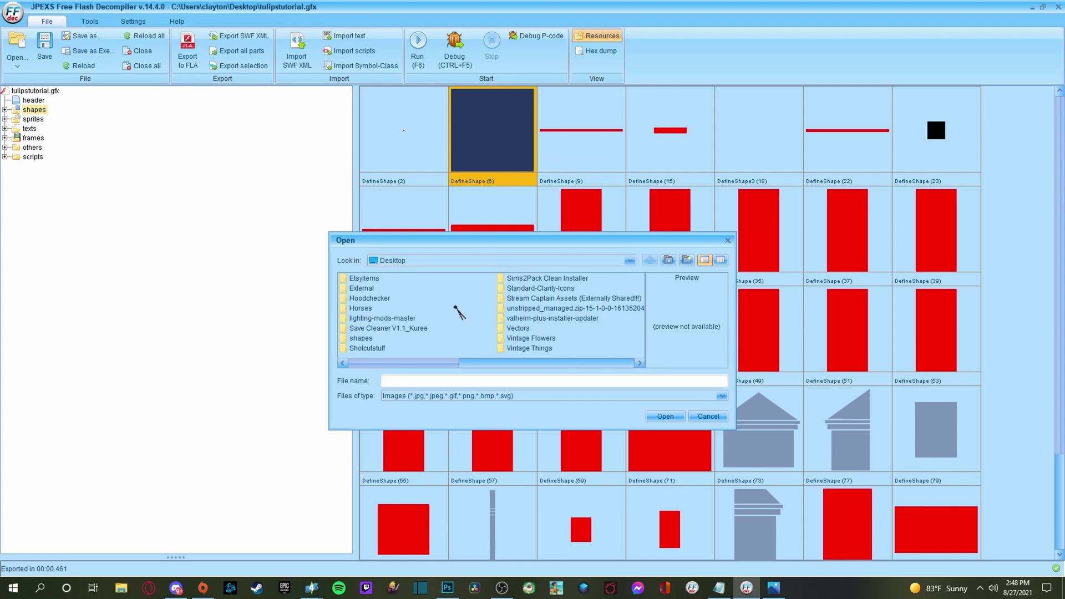
click(361, 339)
click(665, 417)
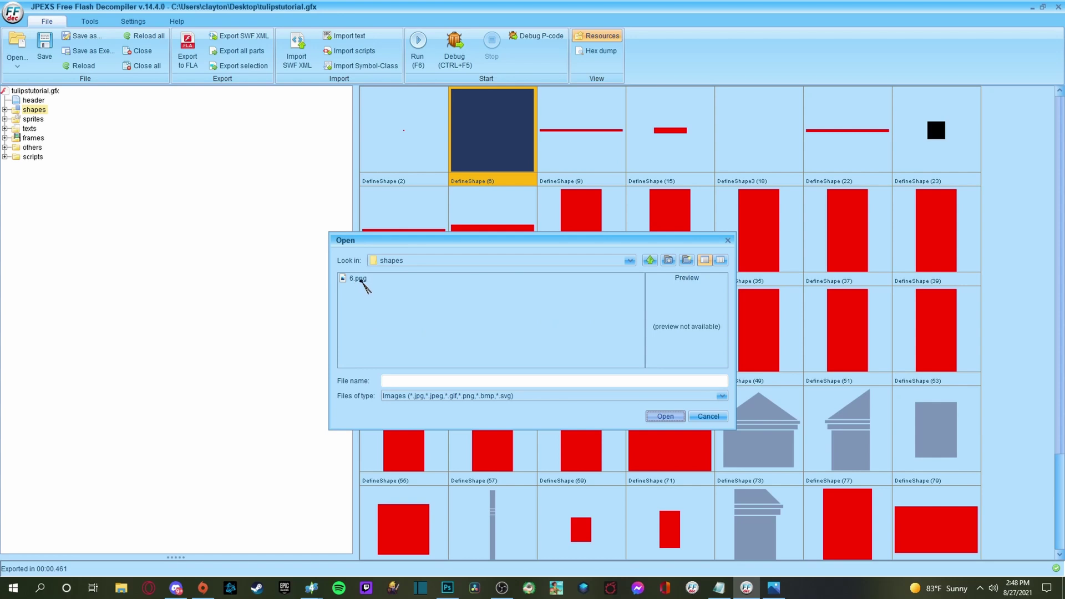
click(360, 278)
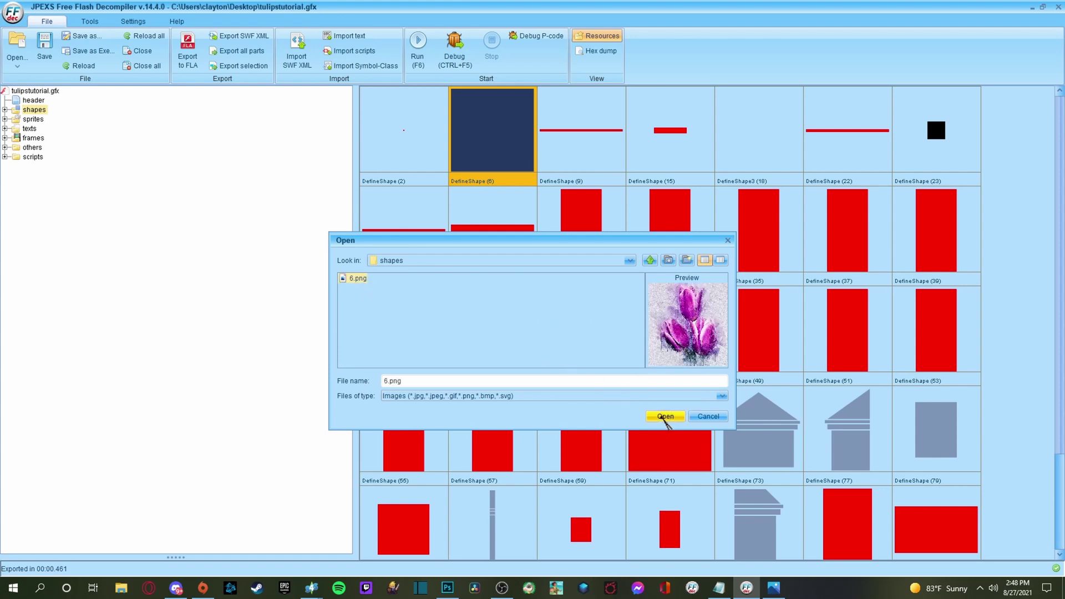
click(665, 416)
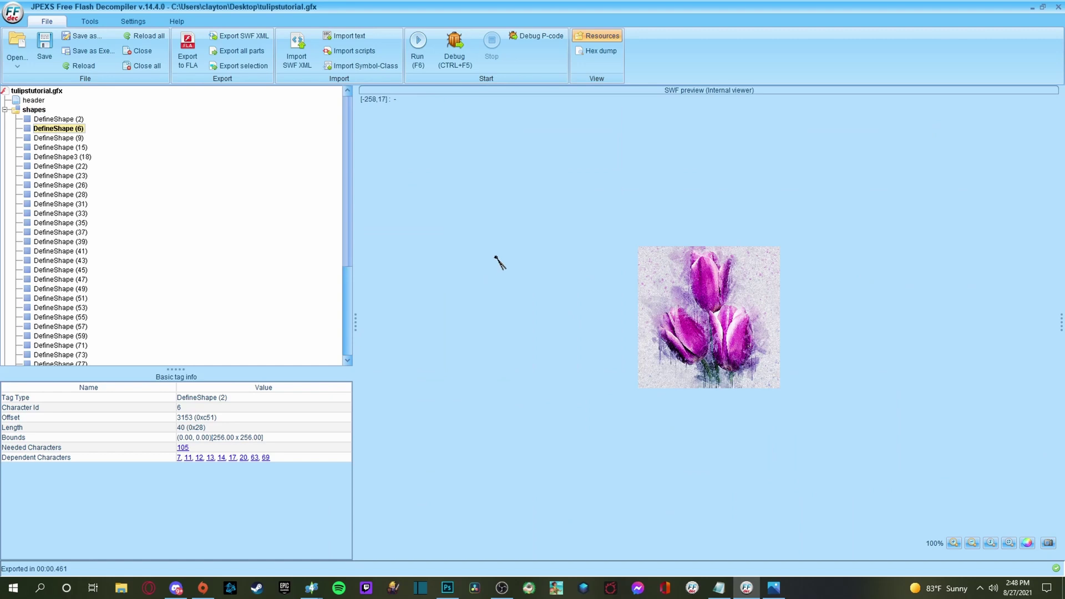
click(47, 45)
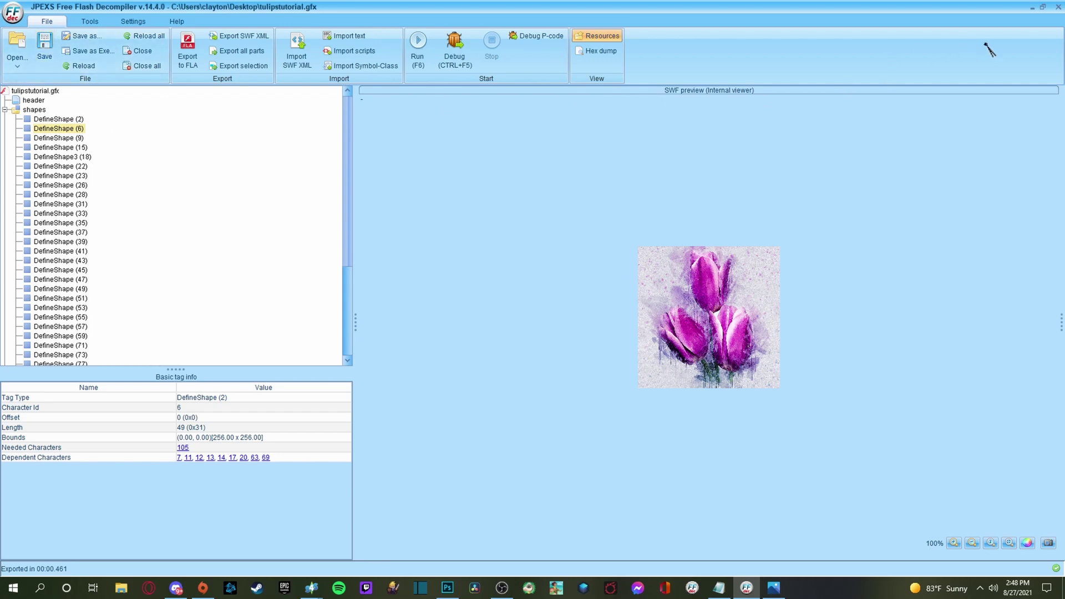
click(142, 51)
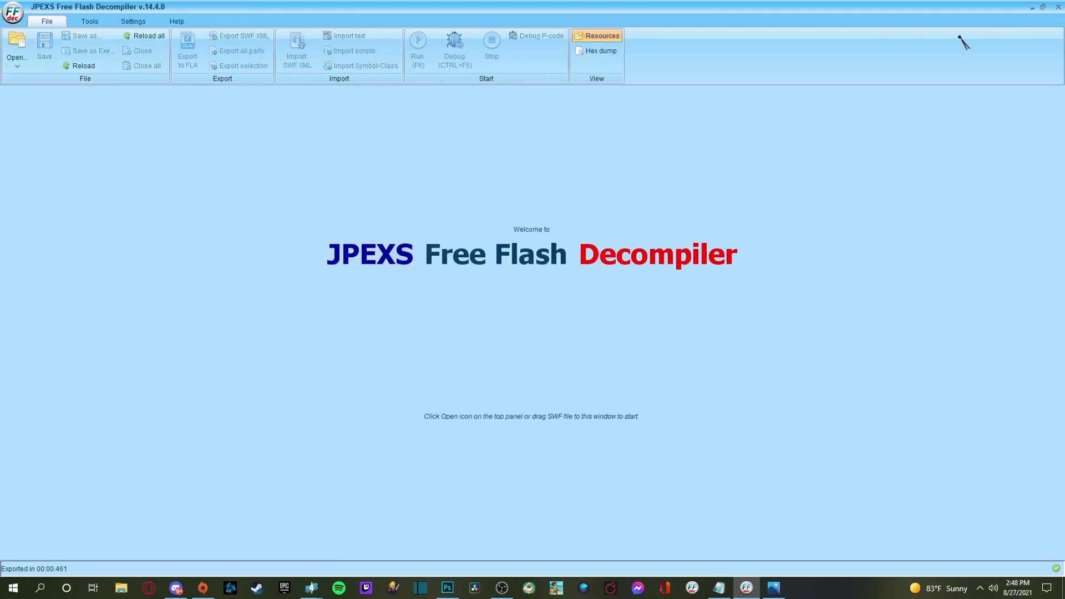
Close JPEXS Free Flash Decompiler and the Game File Cruiser window
click(1058, 7)
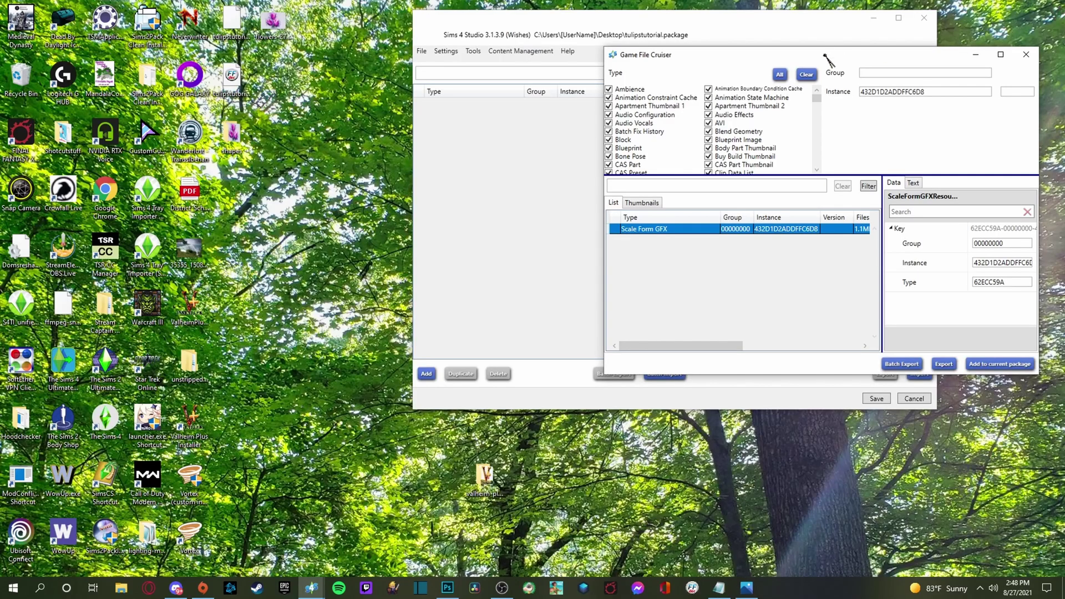
drag(824, 57, 672, 49)
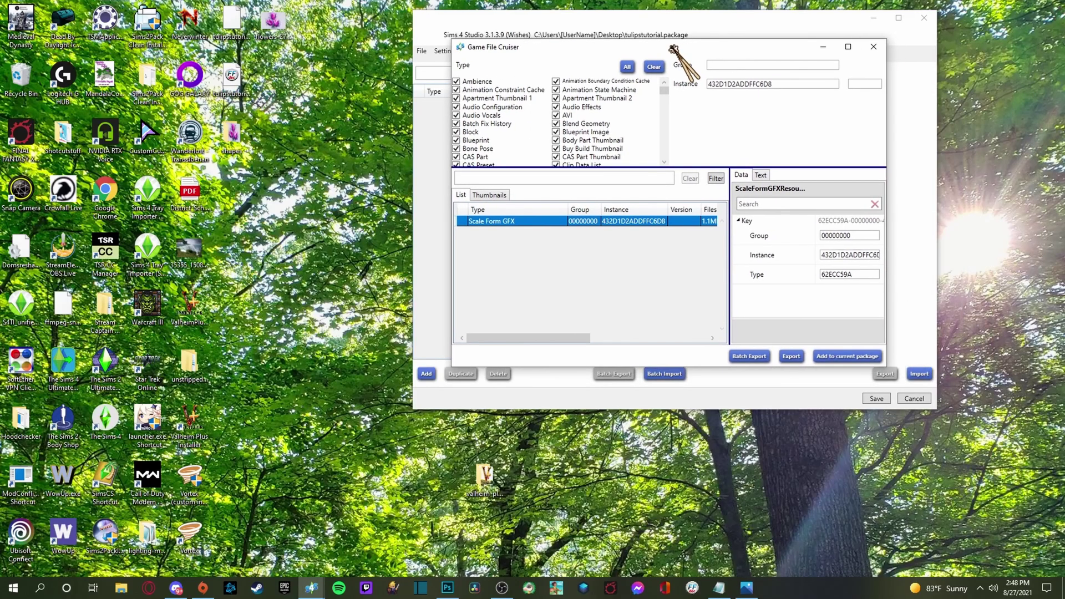
click(874, 48)
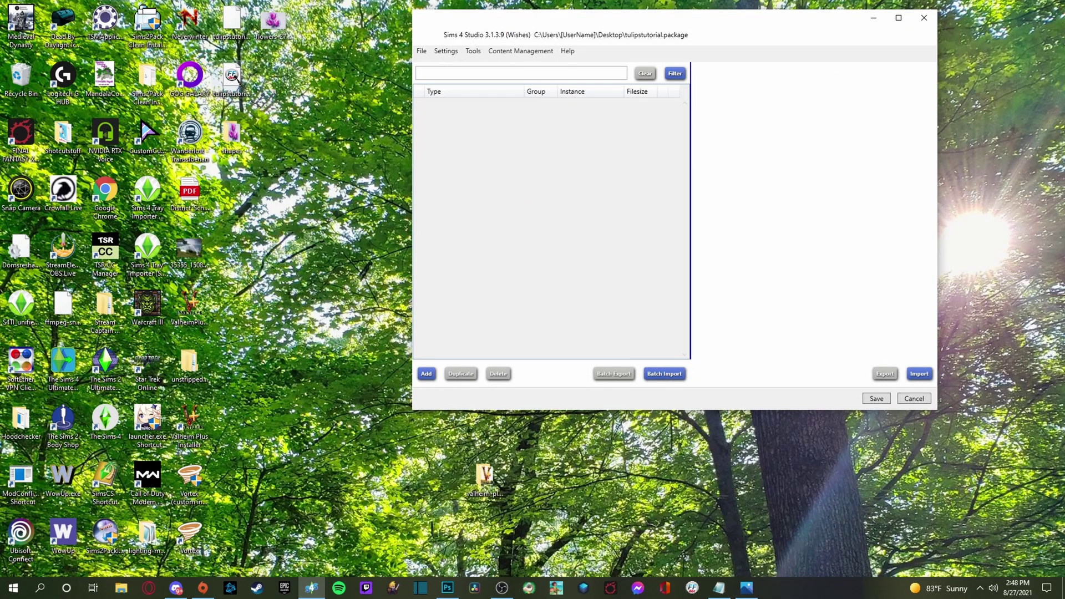
Rename the desktop file tulipstutorial.gfx to tulipstutorial.binary, confirming the extension change
right_click(234, 76)
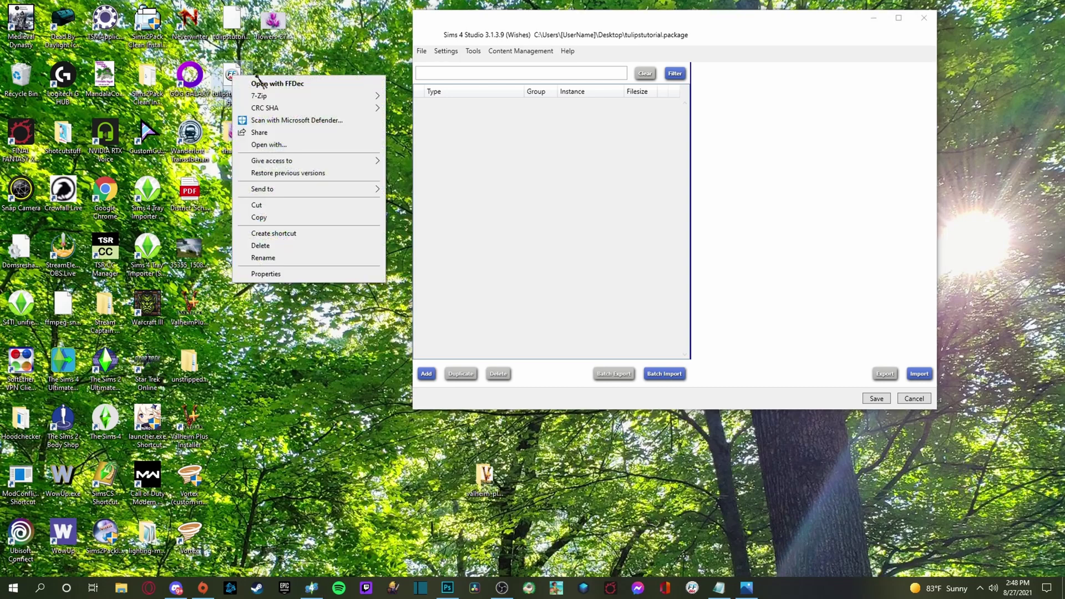
mouse_move(301, 95)
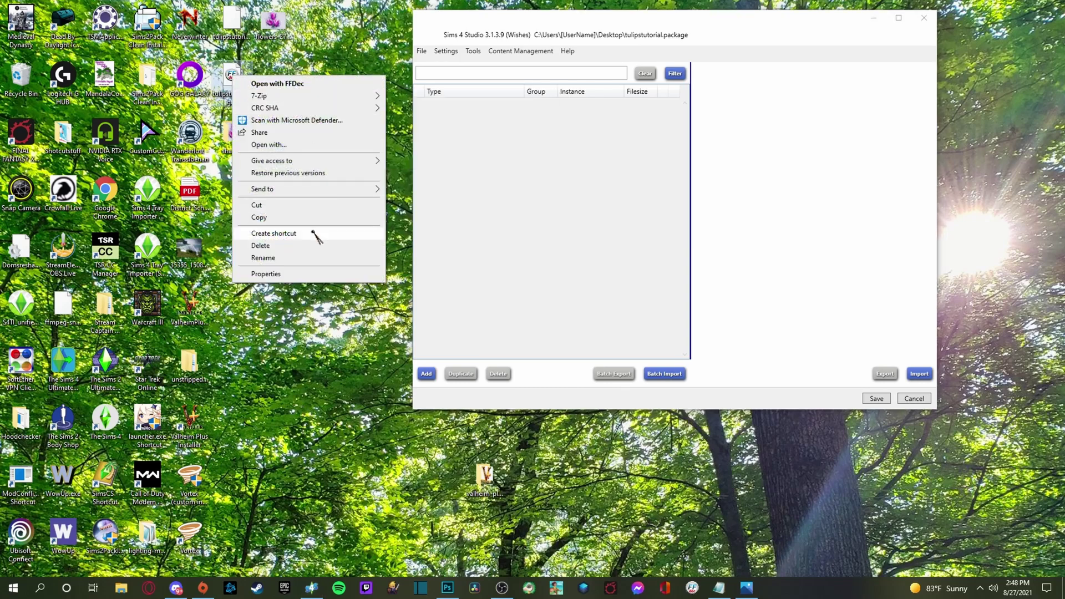
click(263, 258)
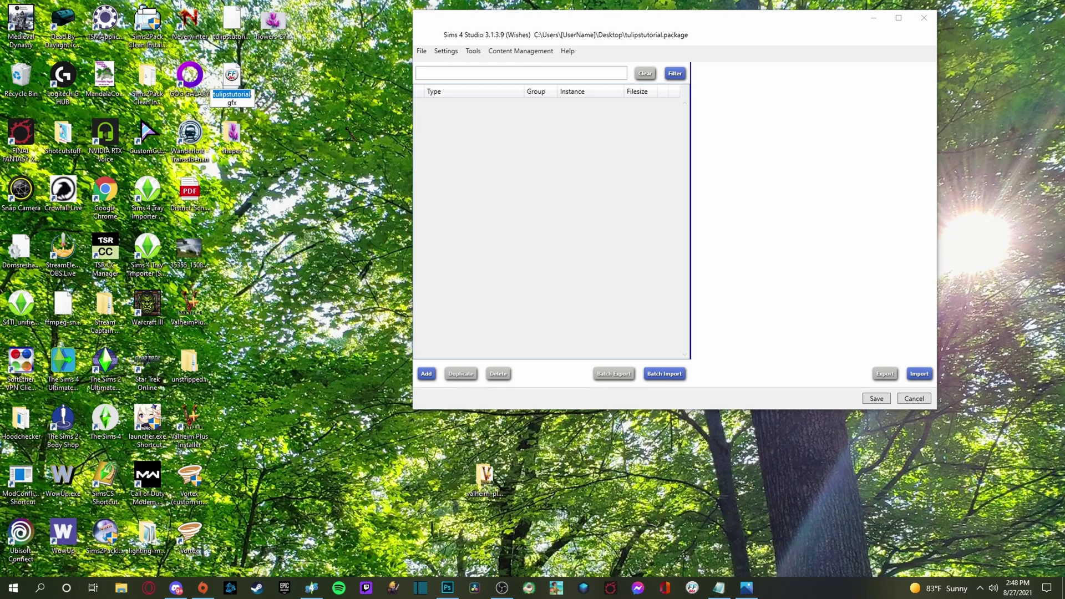
key(Right)
key(Delete)
key(Delete)
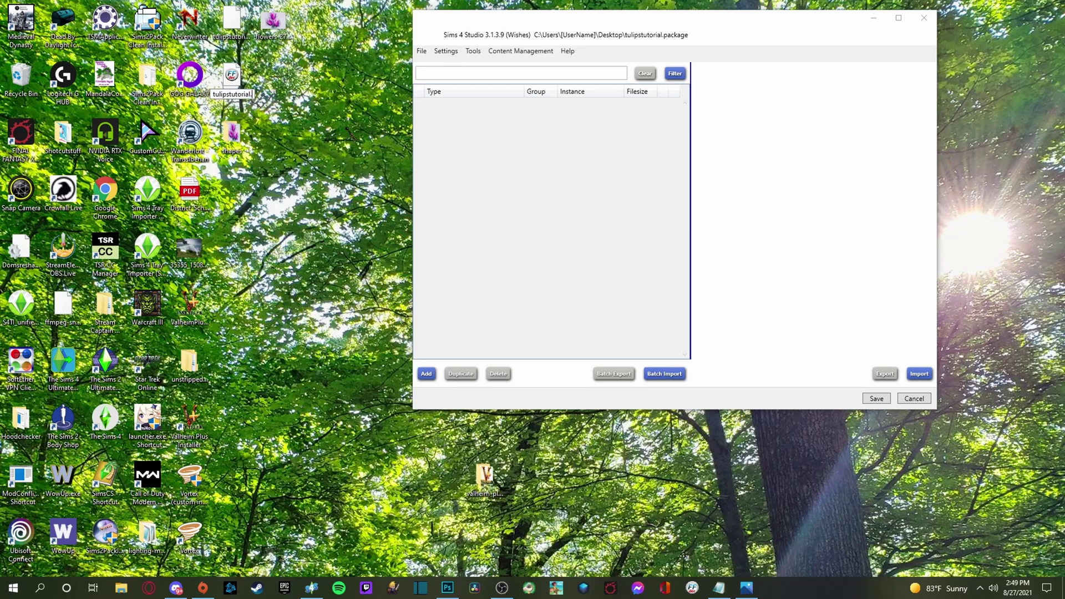
text(binary)
key(Return)
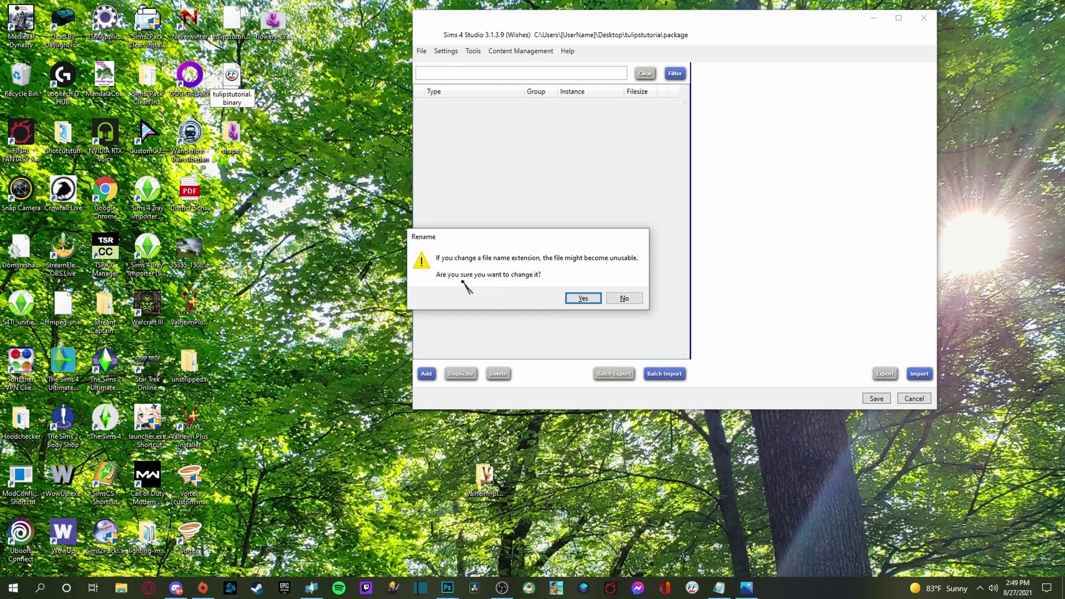
click(583, 297)
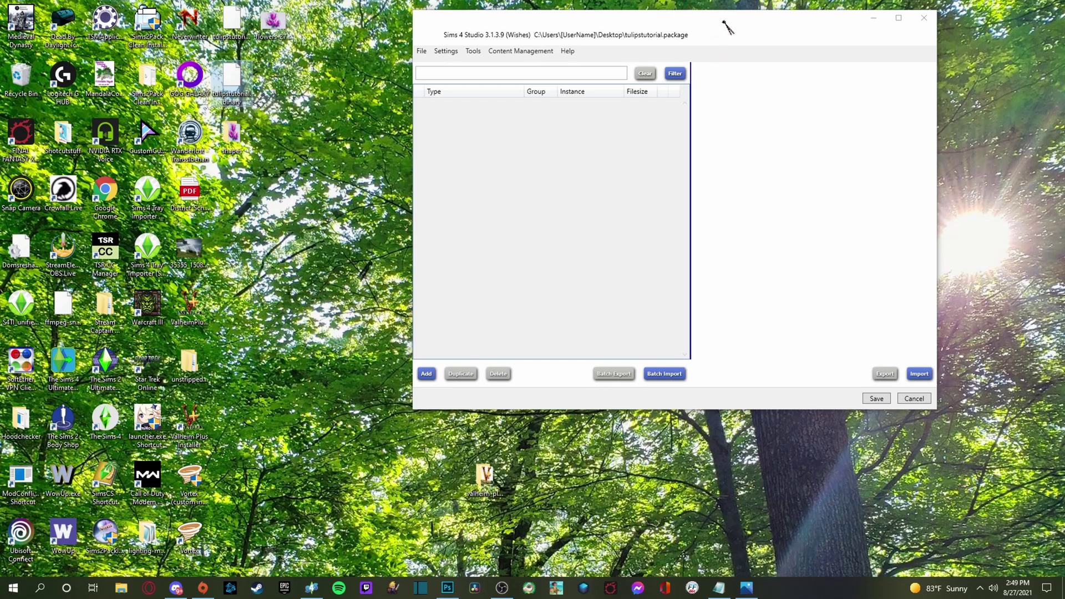
Add a ScaleFormGFXResource with group 00000000 and pasted instance 432D1D2ADDFFC6D8
drag(723, 25, 660, 34)
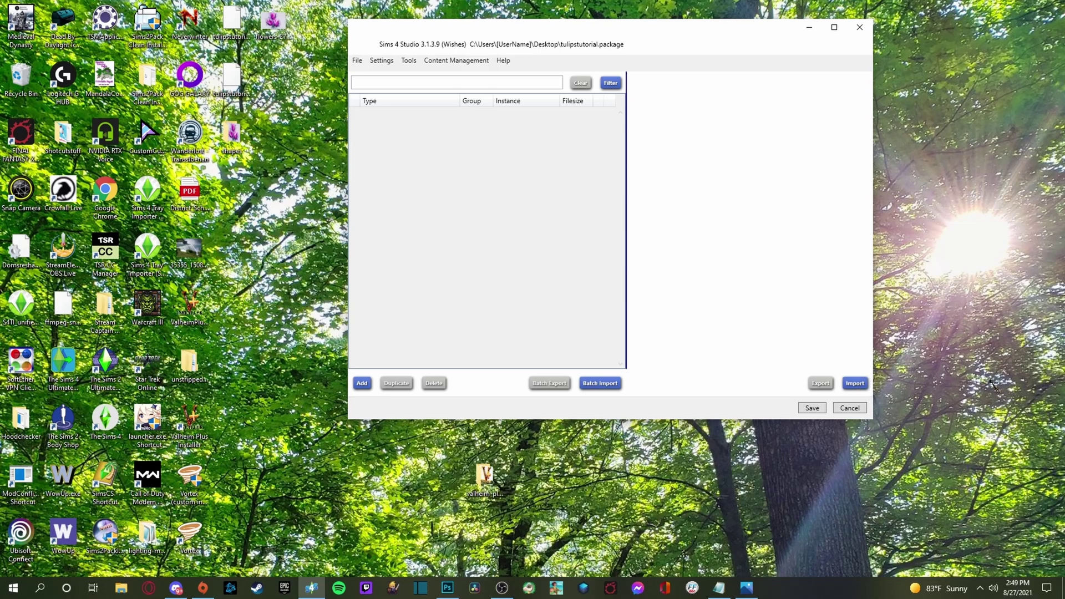
click(362, 384)
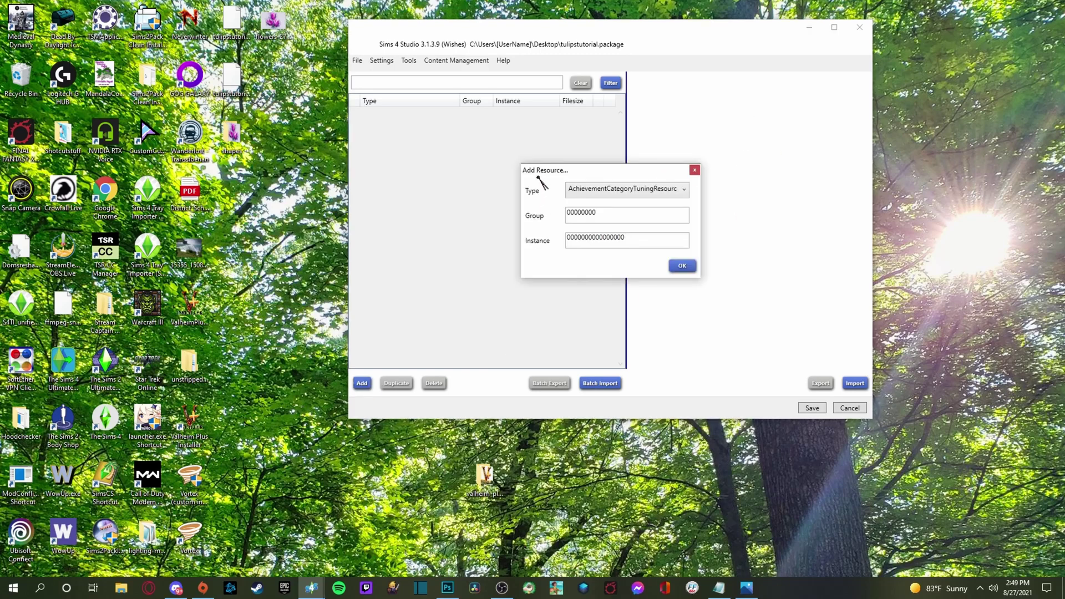
click(835, 28)
click(684, 189)
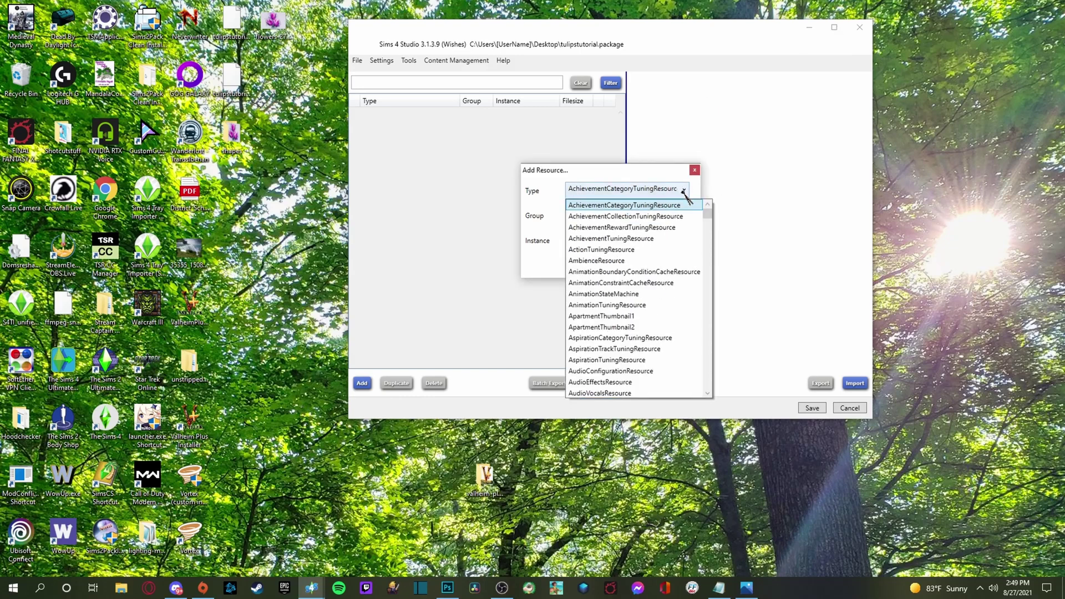
drag(707, 216, 705, 309)
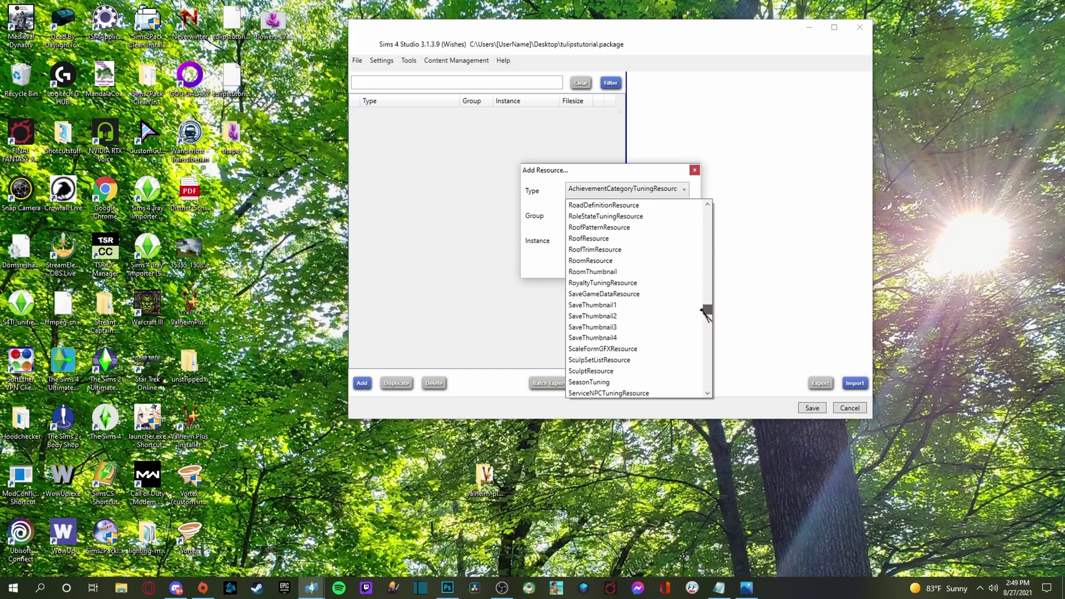
click(646, 349)
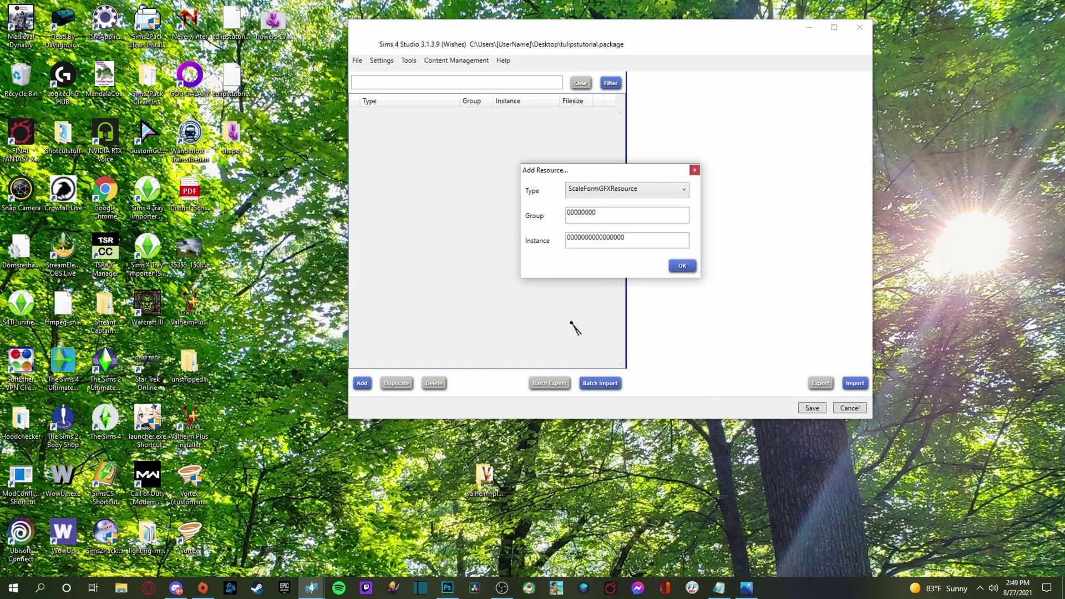
drag(634, 244, 566, 248)
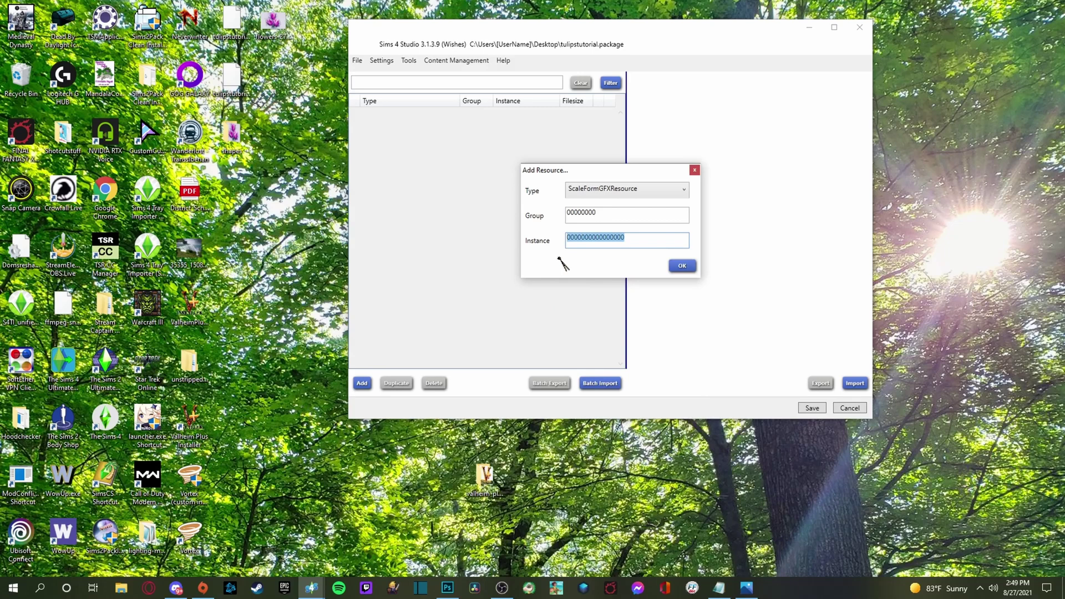
key(BackSpace)
text(432D1D2ADDFFC6D8)
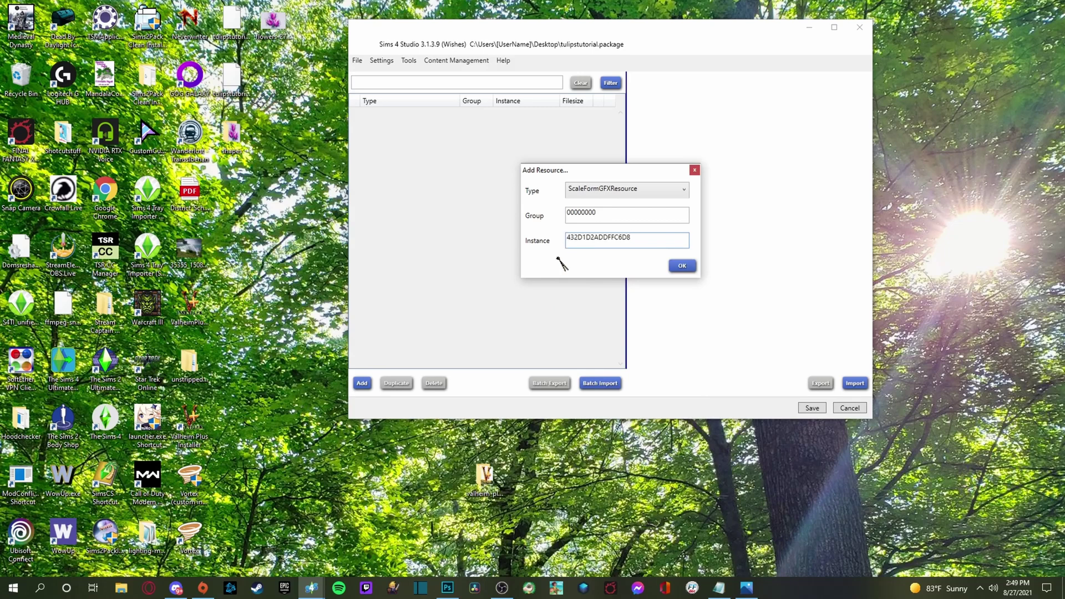
Create the Scale Form GFX resource, import tulipstutorial.binary into it, and save the package
click(685, 267)
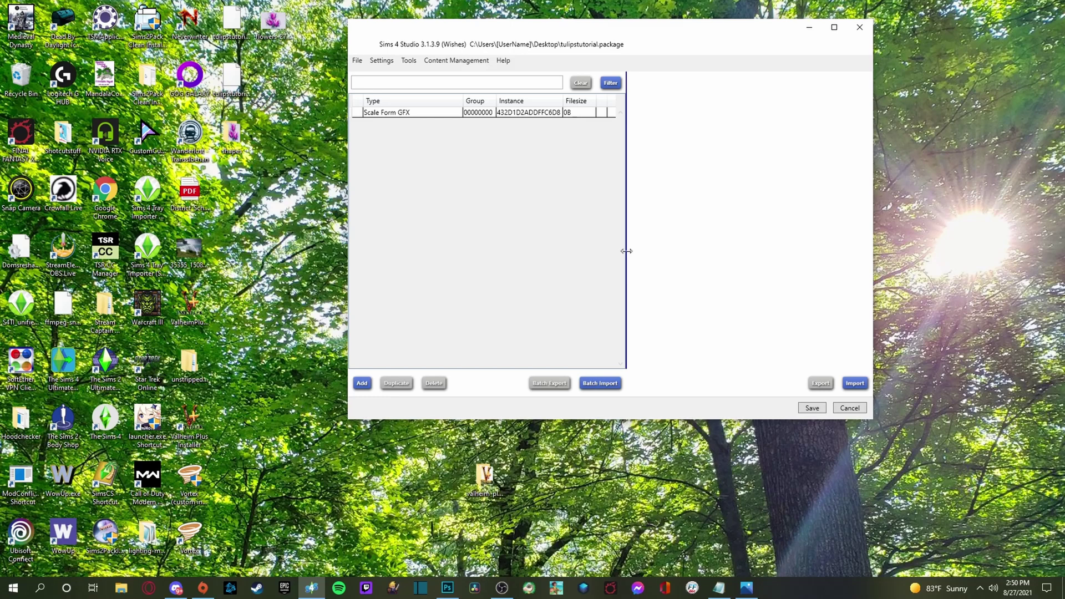
click(425, 114)
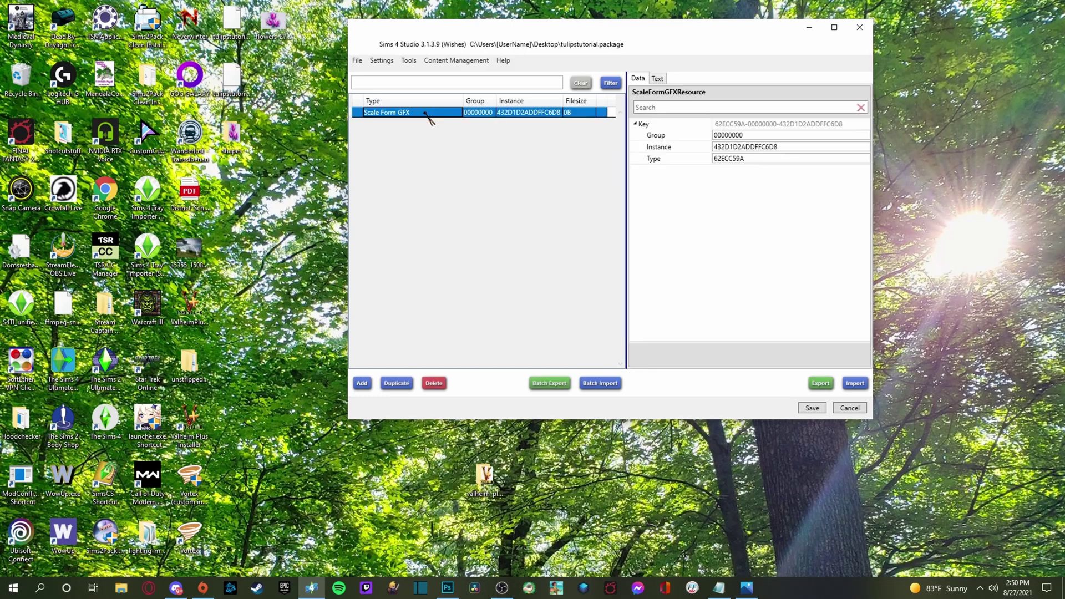
click(856, 385)
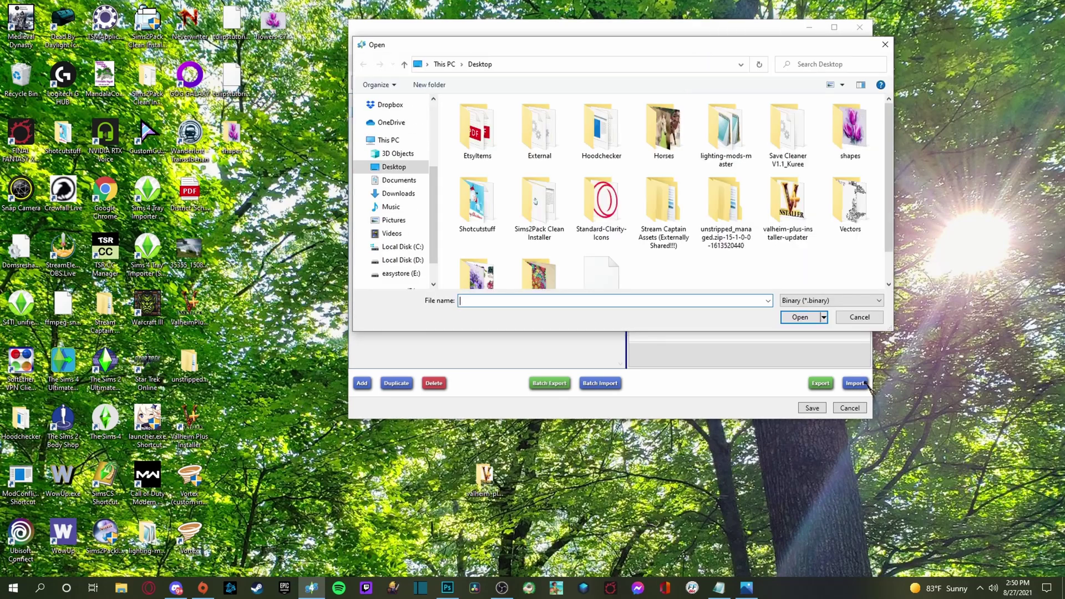
scroll(767, 260, down, 1)
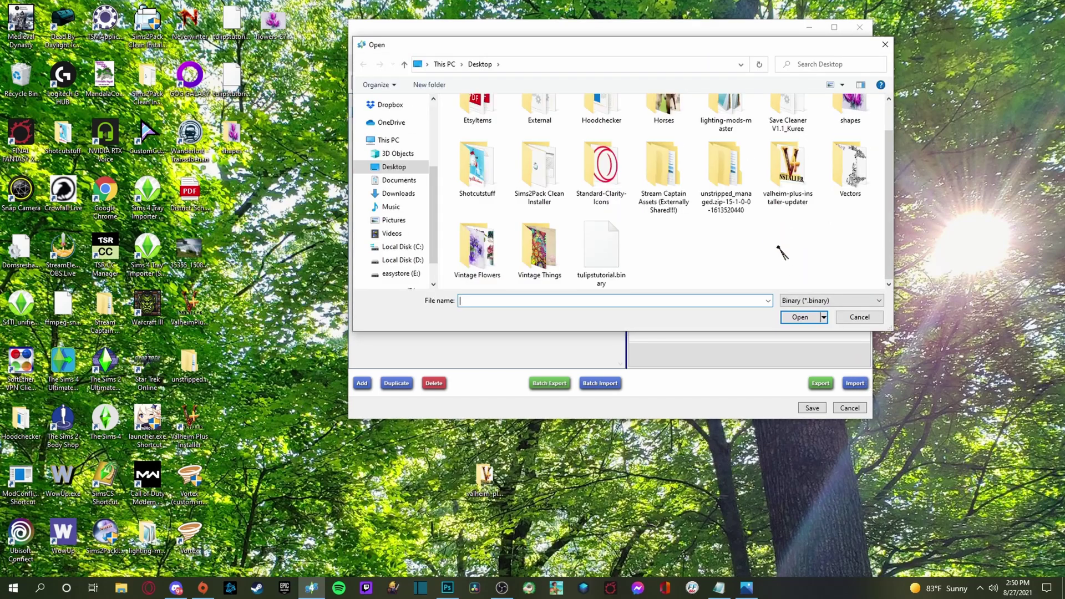
click(600, 253)
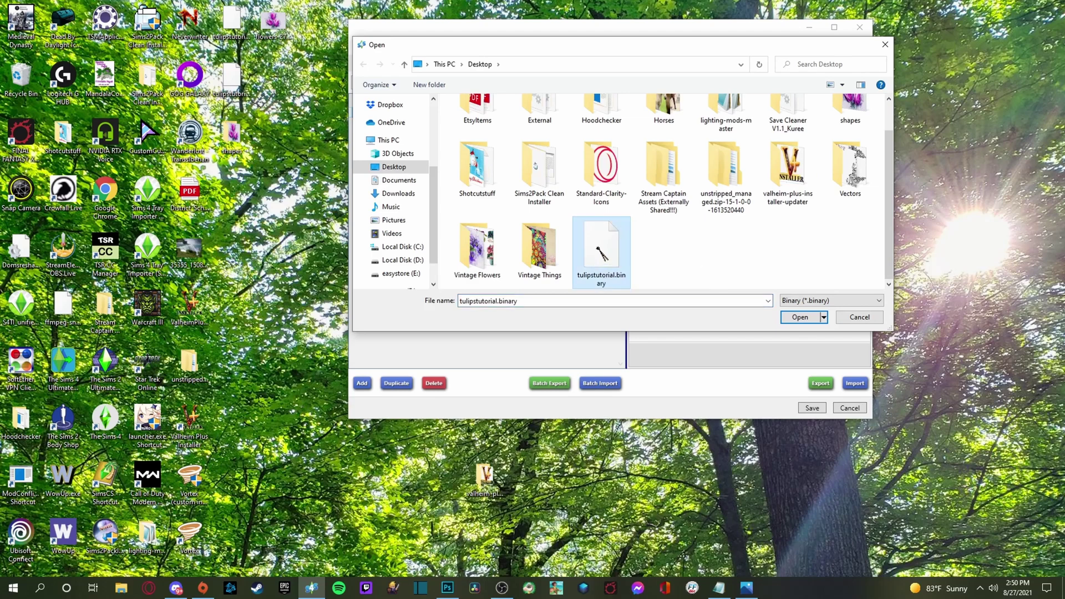
click(800, 318)
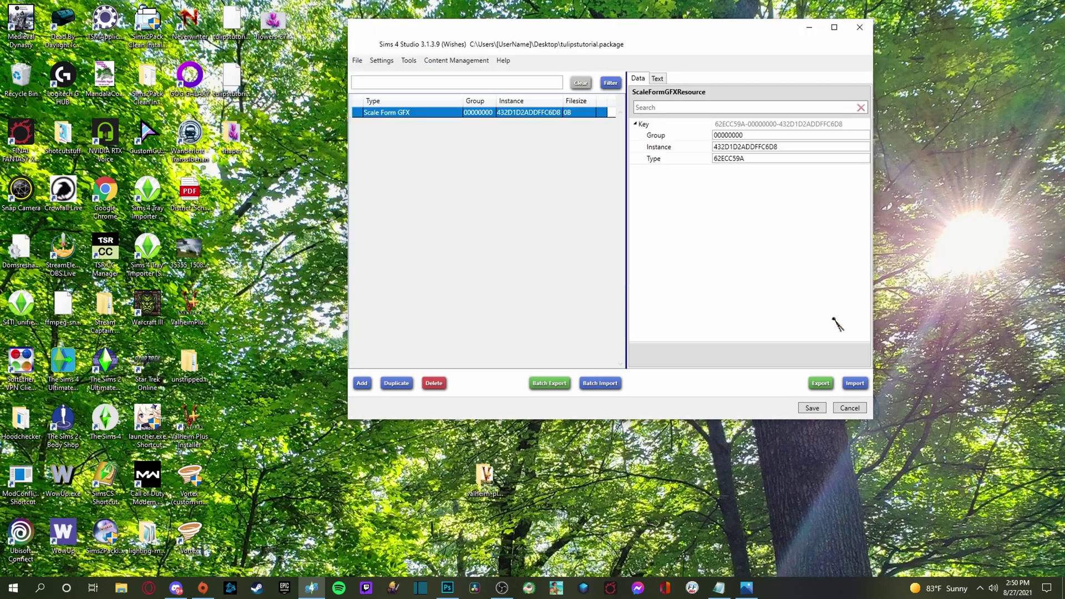
click(812, 408)
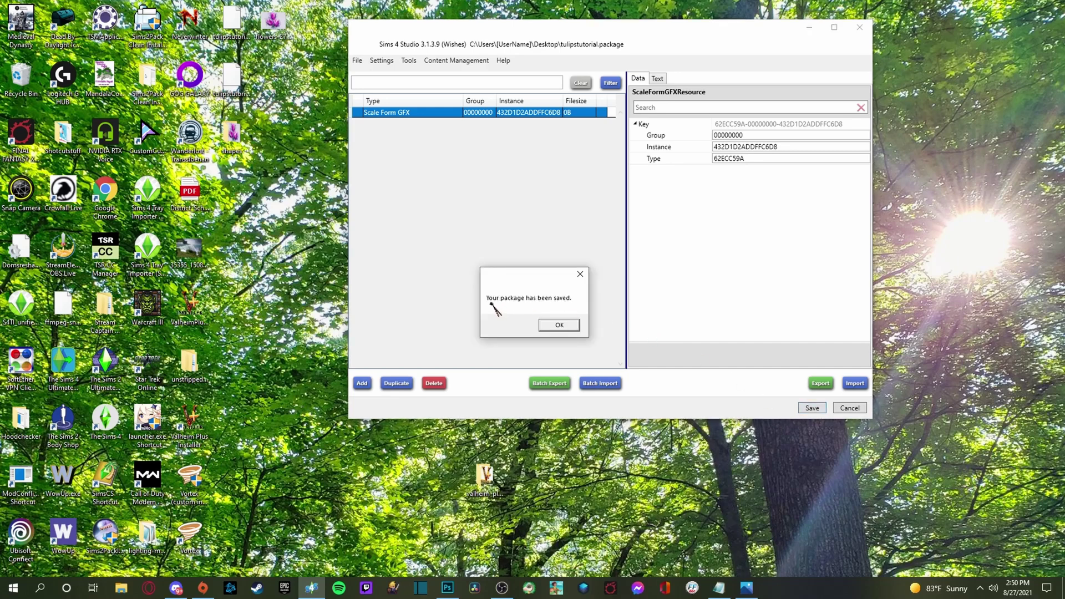
click(563, 324)
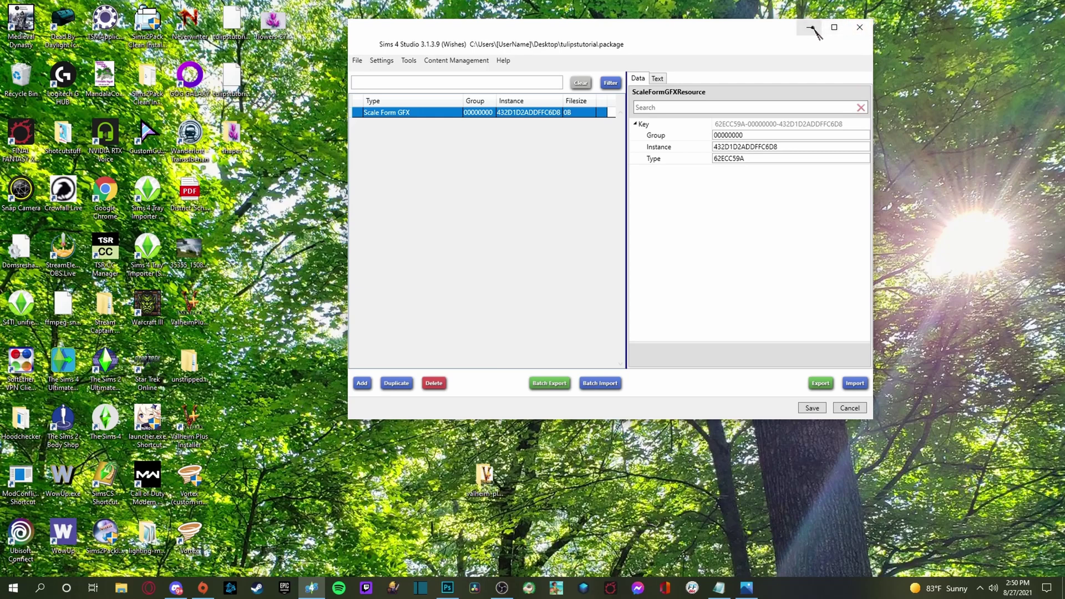
Close Sims 4 Studio and drag tulipstutorial.binary to the Recycle Bin, keeping tulipstutorial.package
click(862, 28)
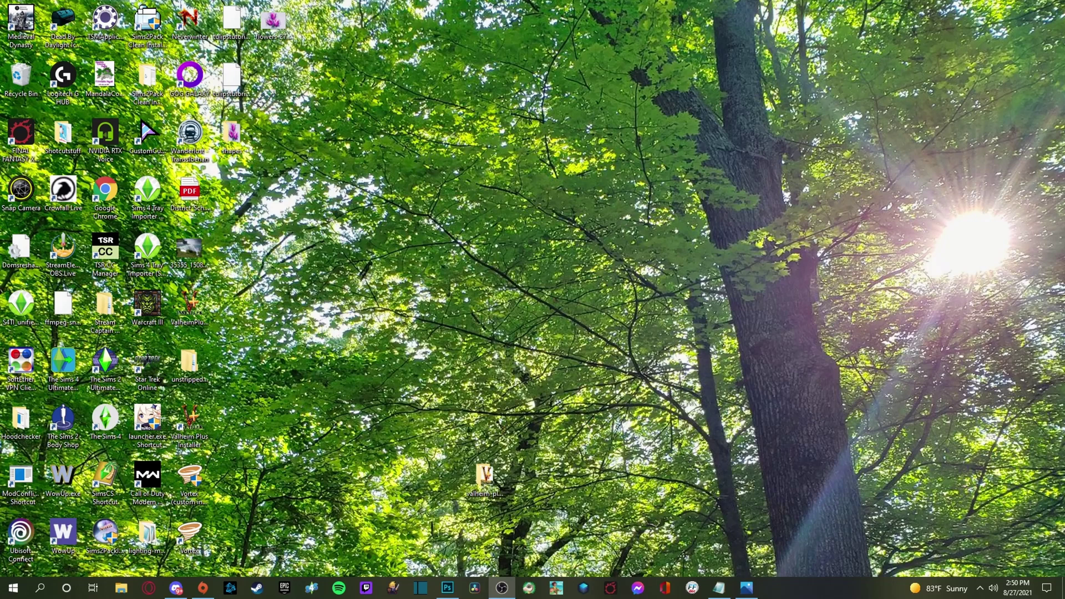
click(232, 78)
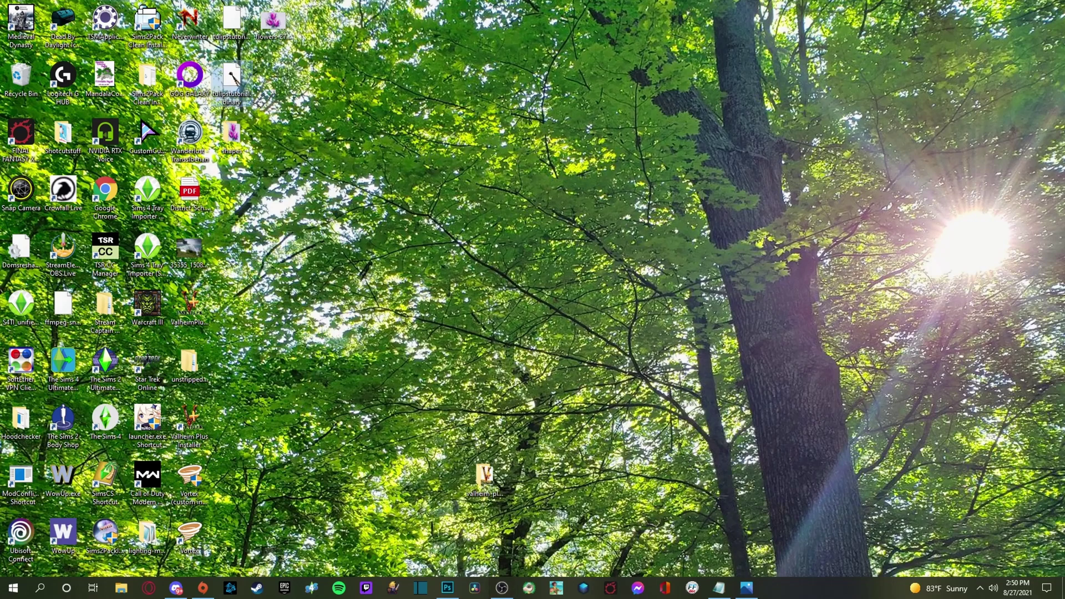
click(230, 23)
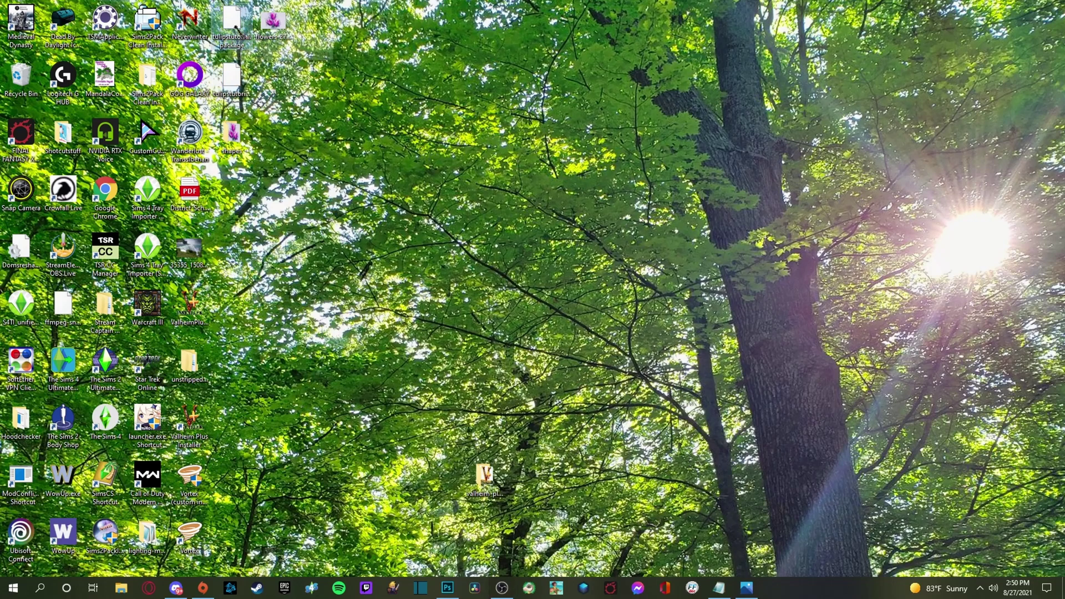
drag(230, 22, 316, 136)
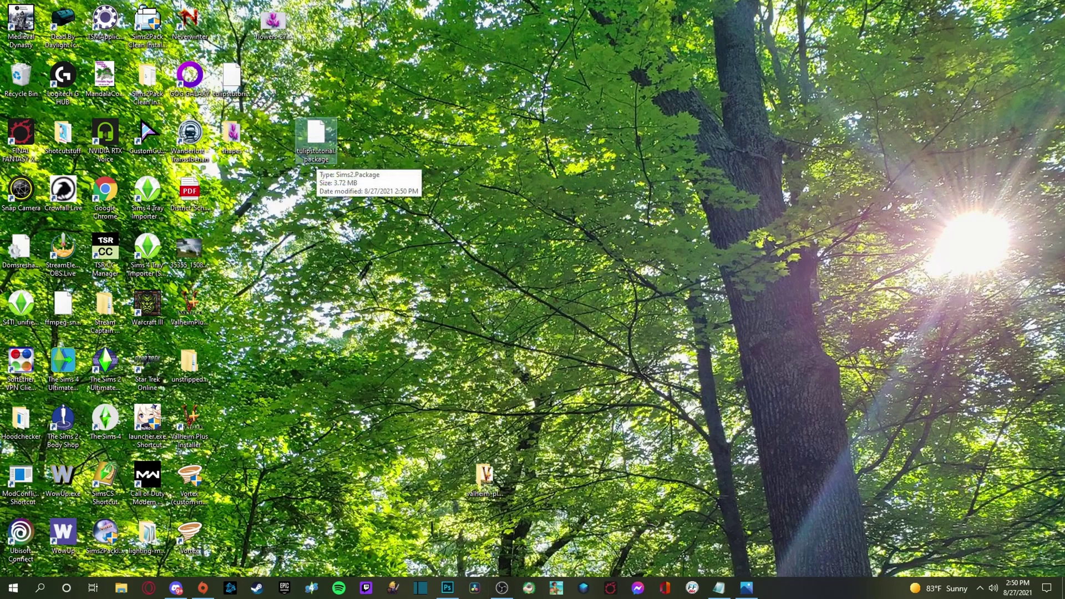
click(245, 149)
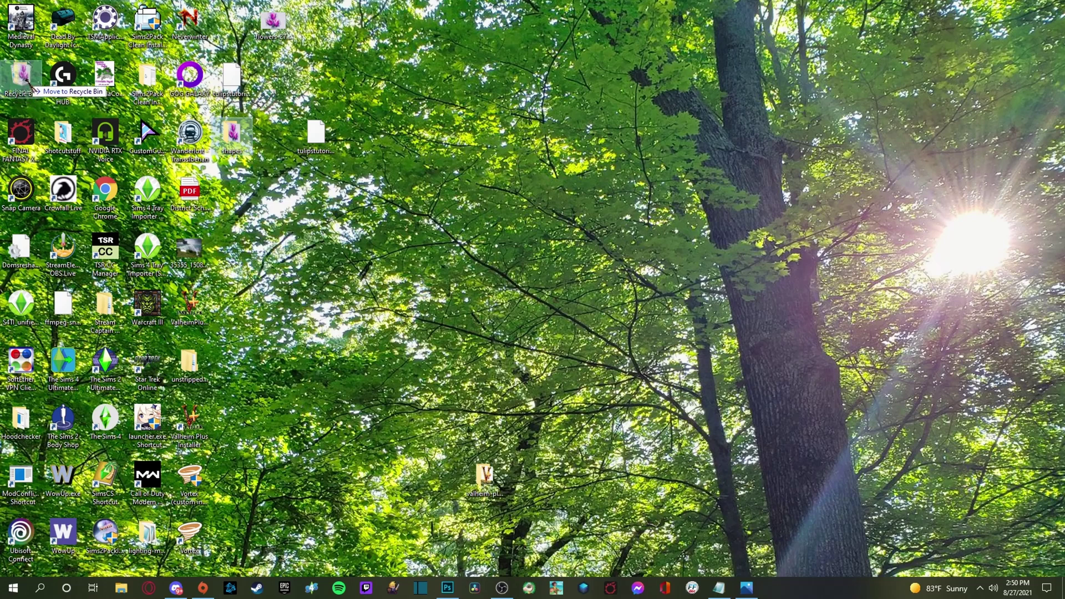
drag(231, 77, 21, 78)
drag(316, 133, 274, 134)
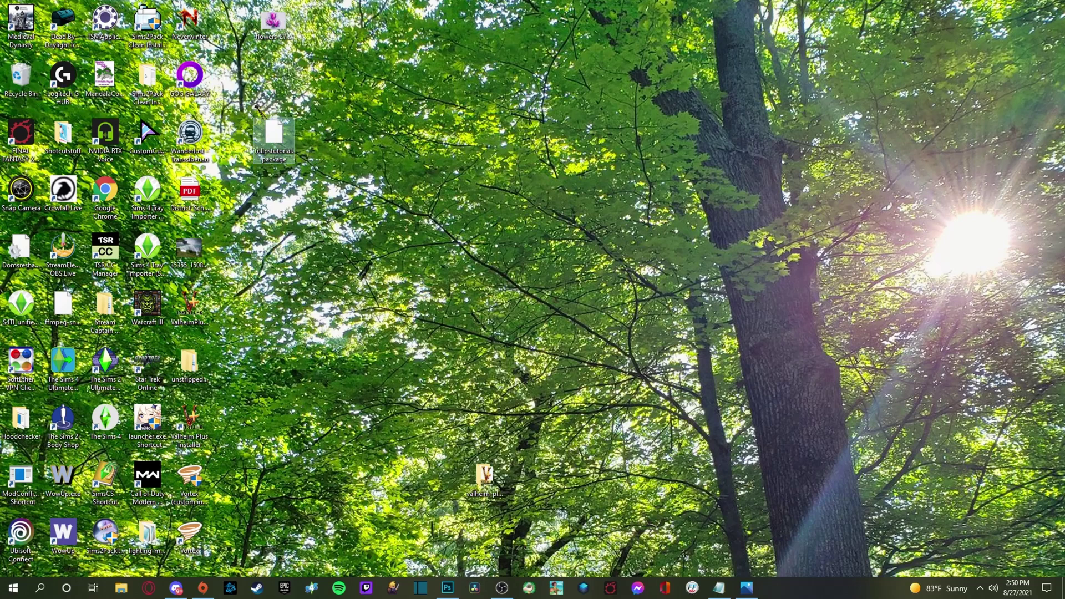
Browse to E:\Documents\Electronic Arts\The Sims 4\Mods in File Explorer
click(121, 589)
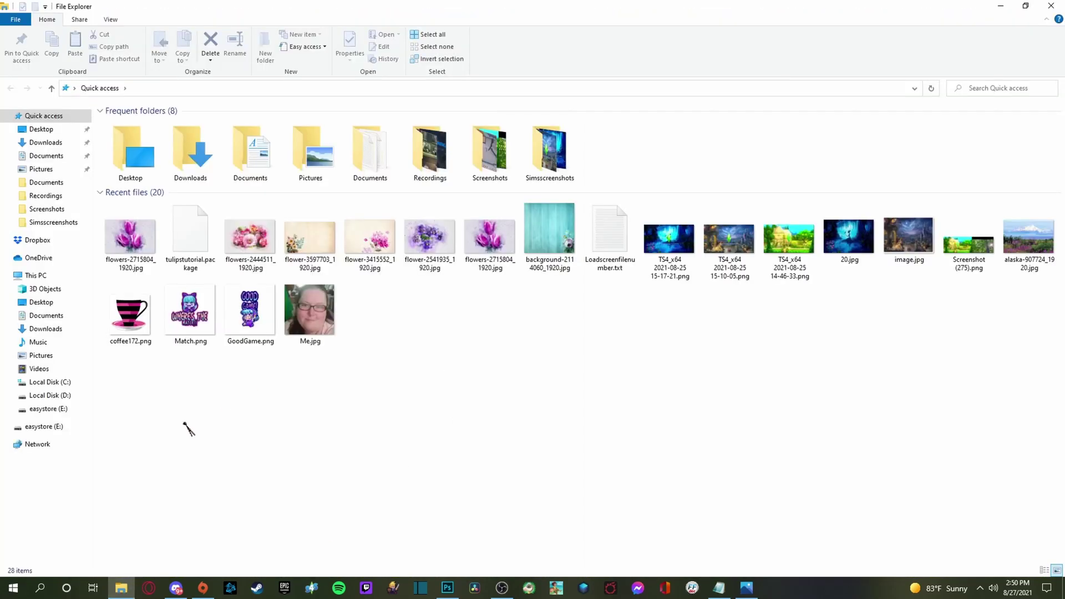
click(48, 410)
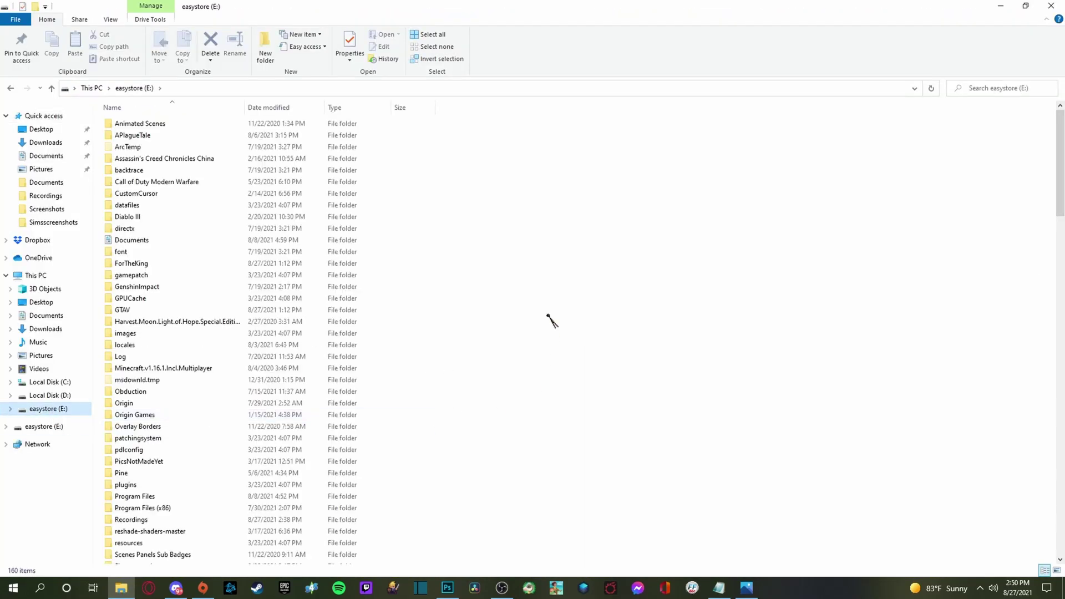
click(151, 242)
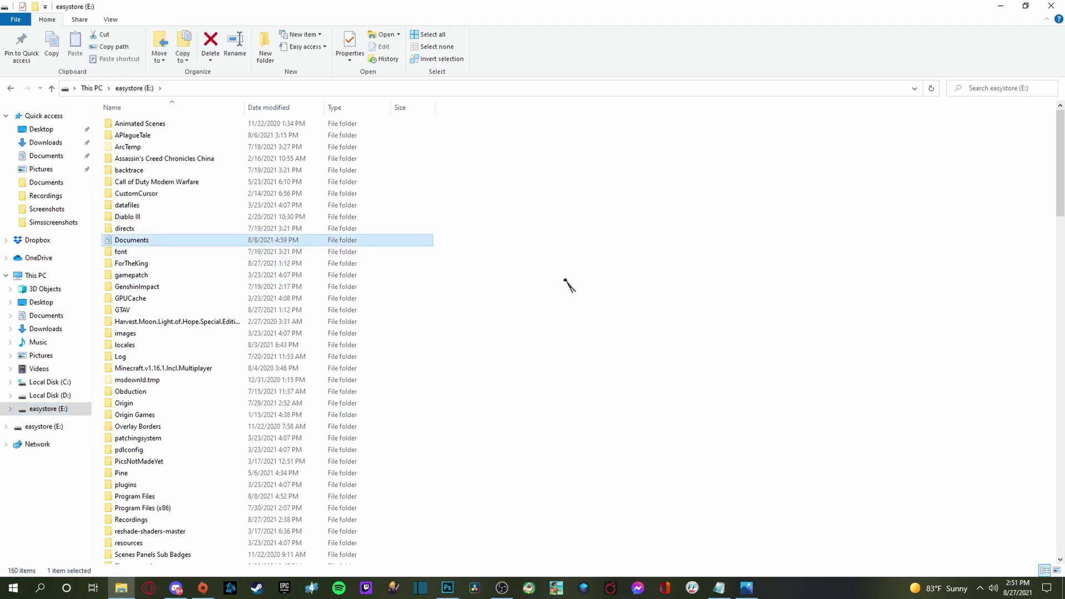
double_click(163, 245)
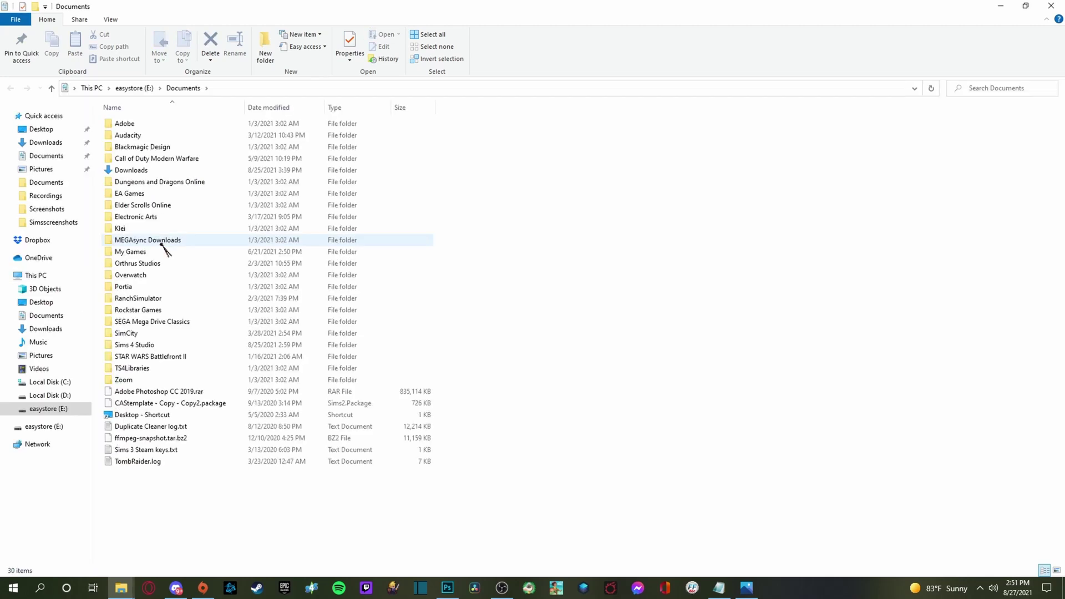
click(160, 220)
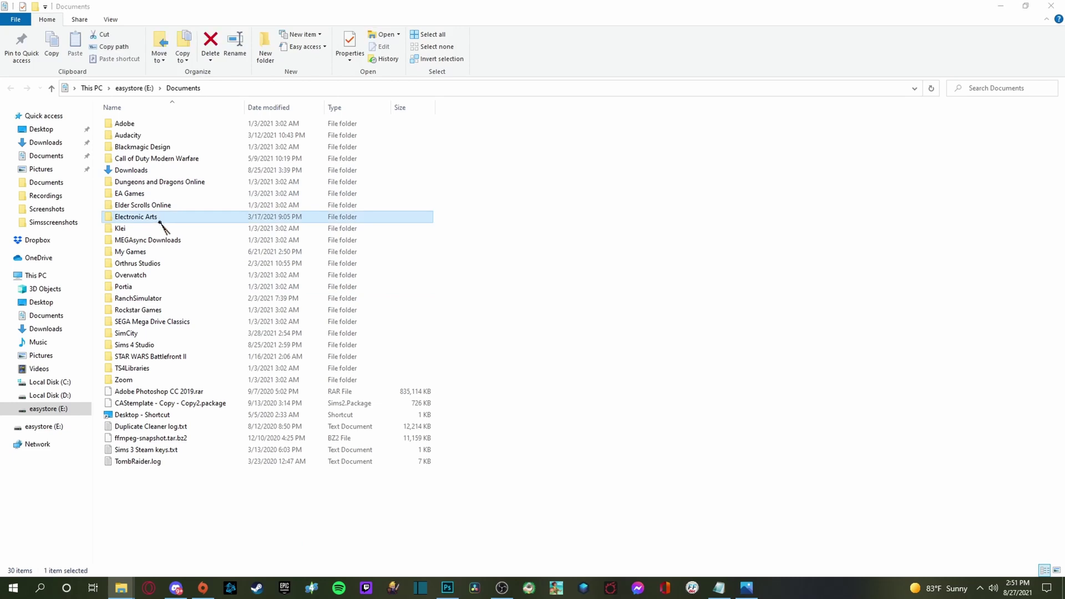
double_click(159, 219)
click(146, 137)
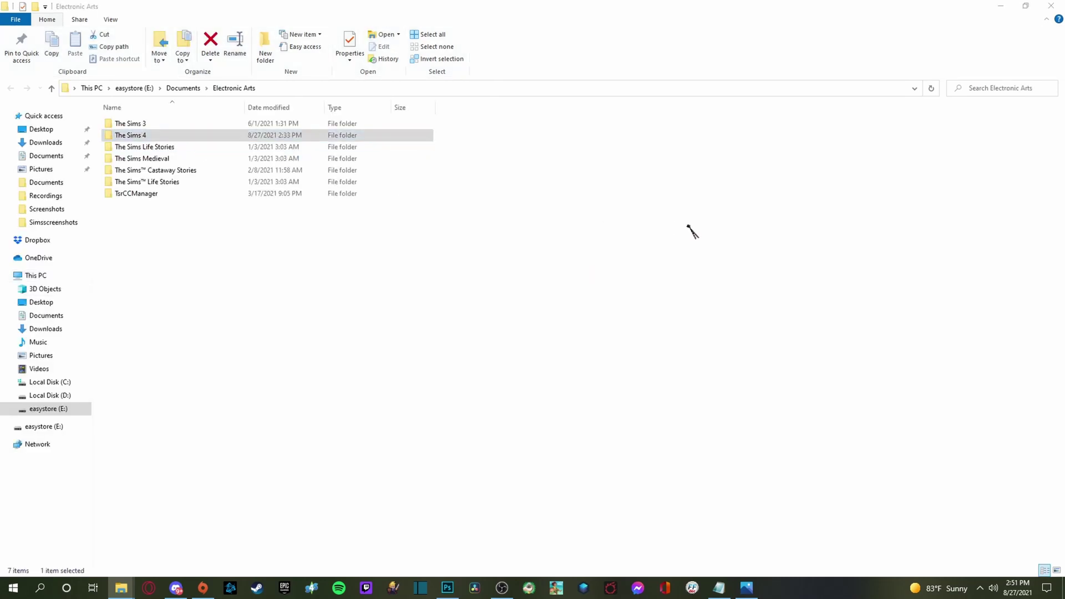
key(Return)
double_click(142, 169)
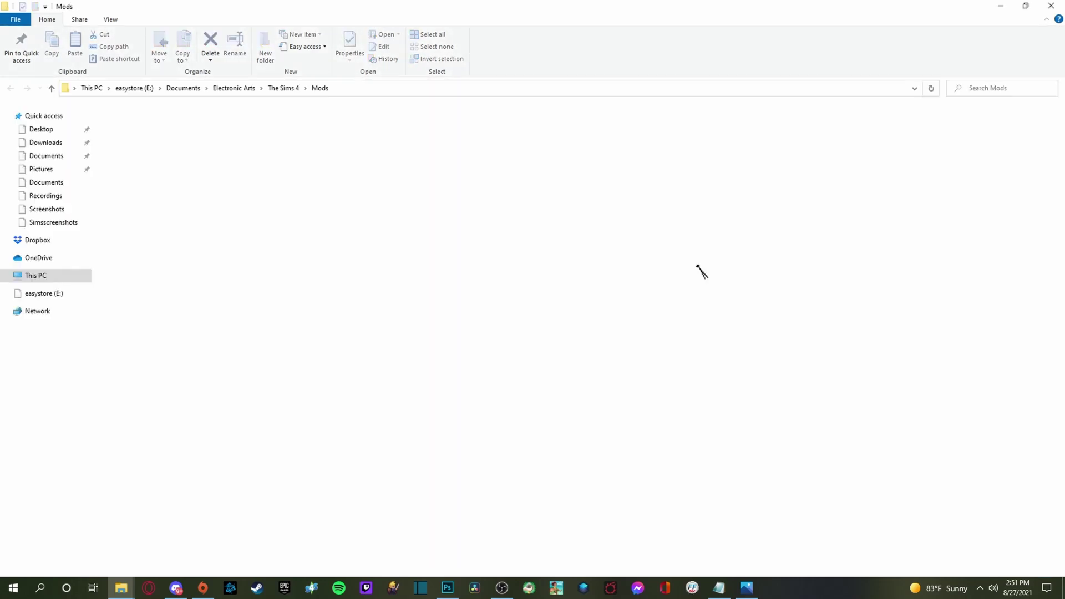
Drag tulipstutorial.package from the desktop into the Mods folder, then close the window
click(1025, 6)
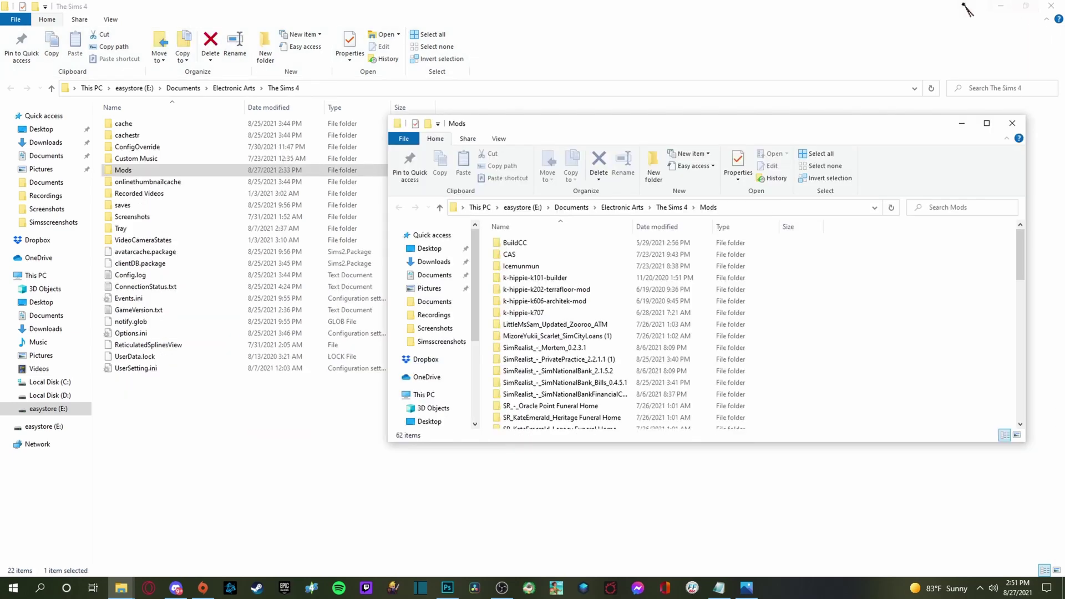
key(alt+Up)
key(alt+Up)
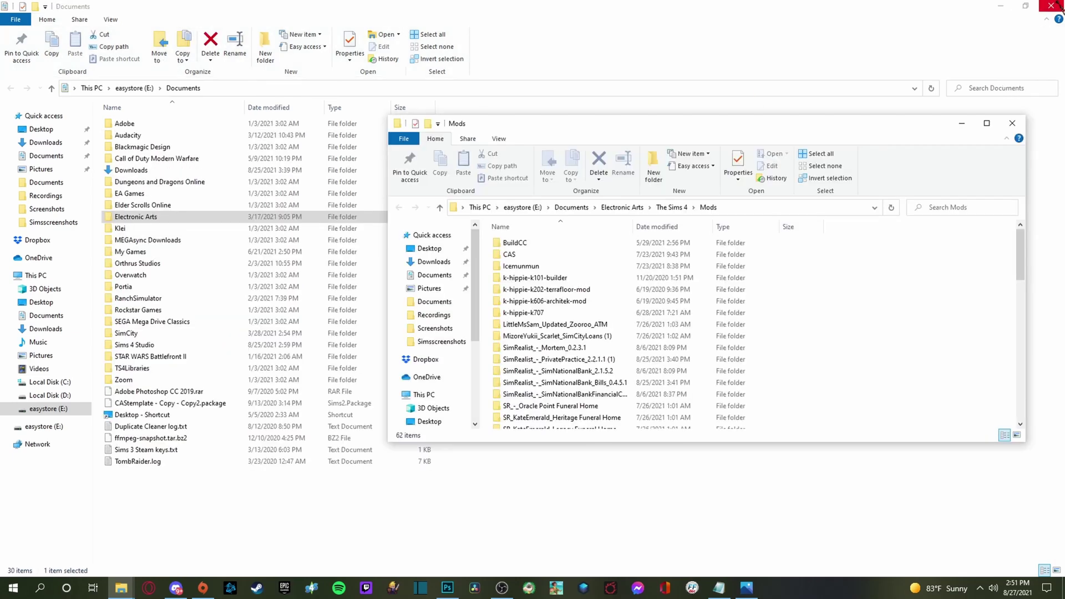
key(alt+Up)
click(1051, 6)
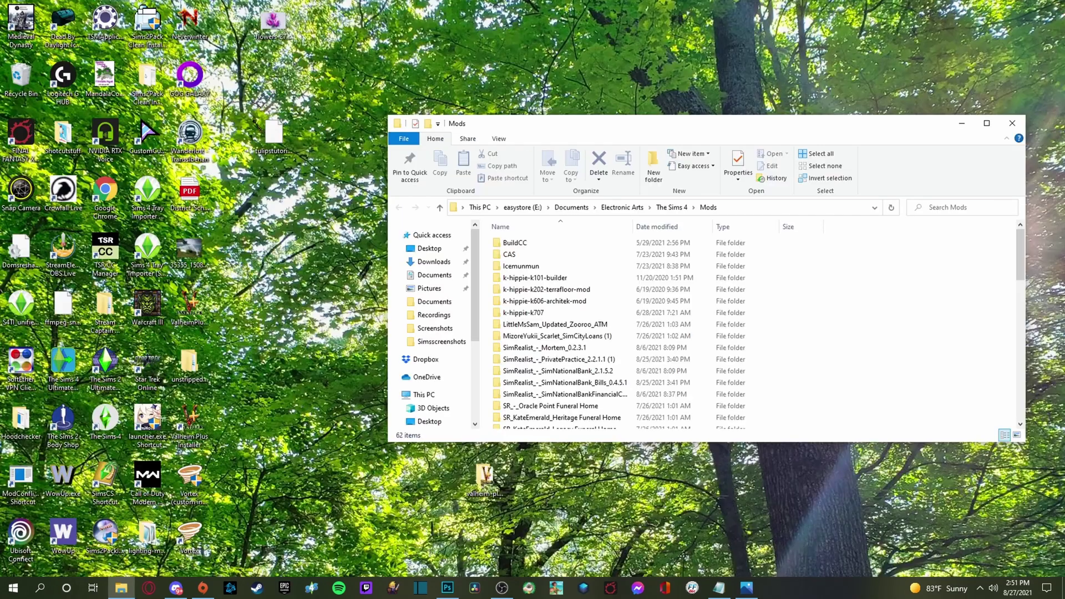
drag(271, 136, 921, 286)
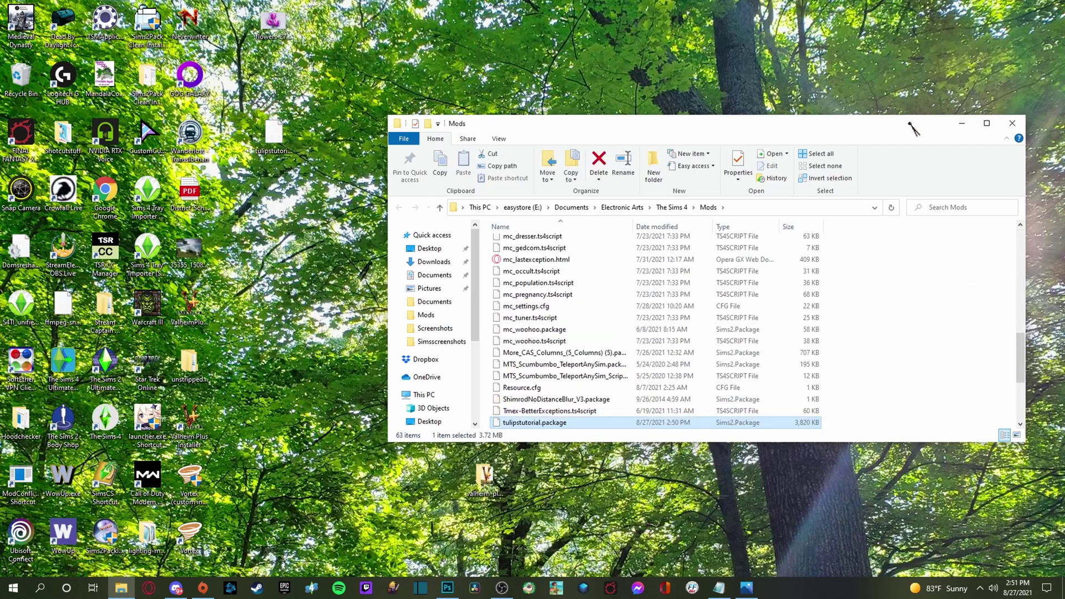
drag(908, 123, 774, 62)
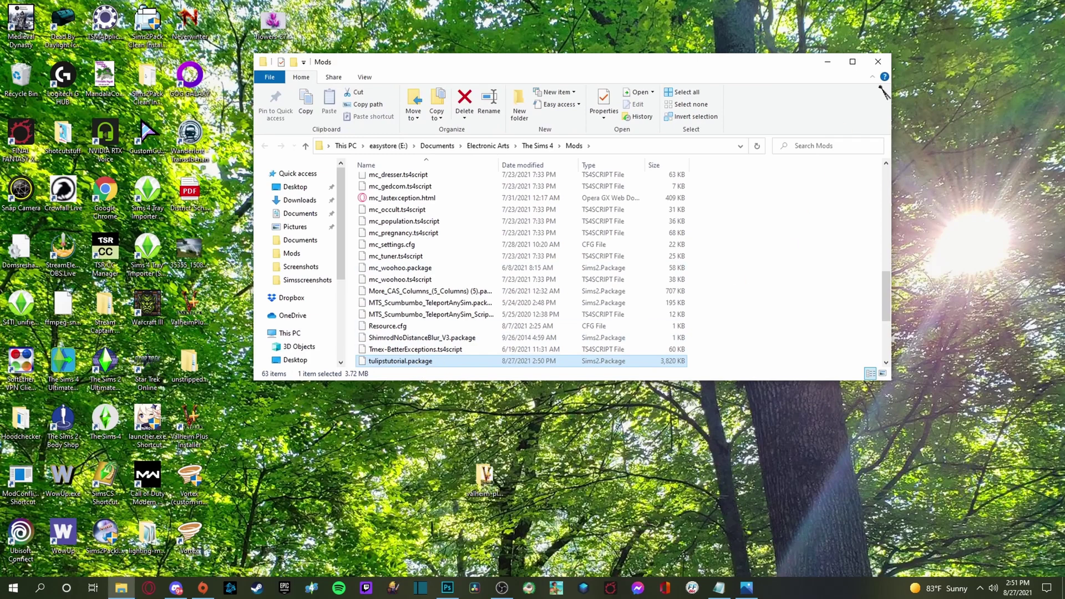
click(879, 62)
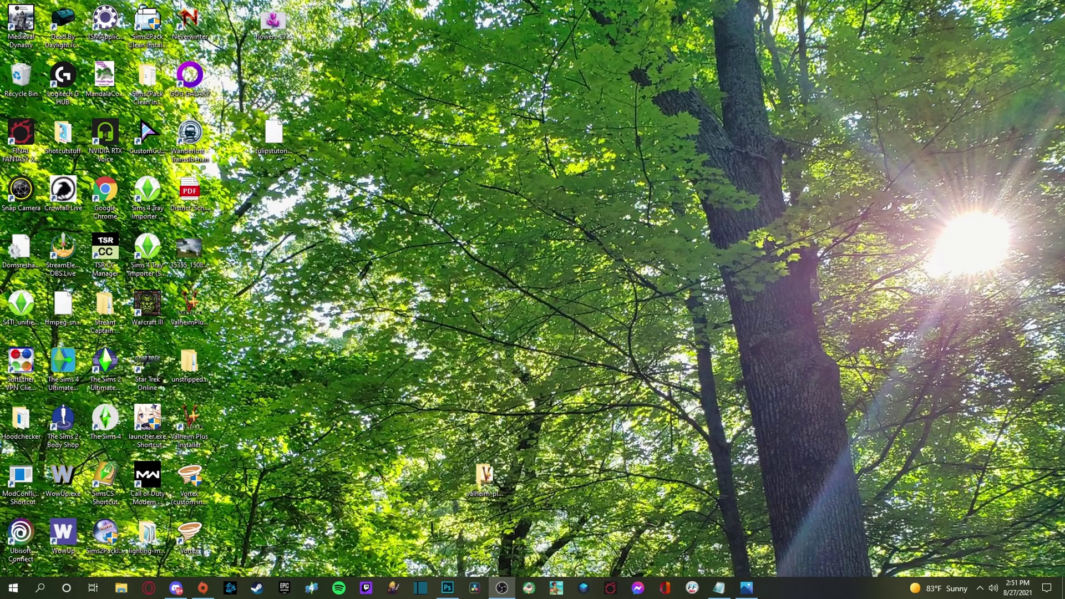
Launch The Sims 4 from Origin and load into the Henford-on-Bagley world map
click(203, 589)
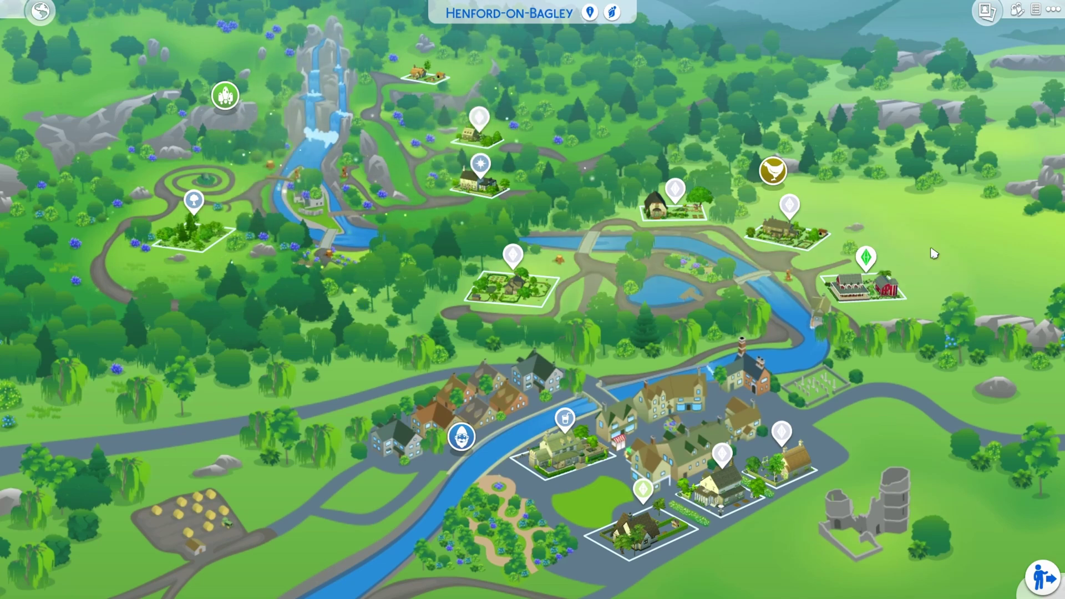
Select the Reedy residential lot on the Henford-on-Bagley map to show its details
mouse_move(869, 295)
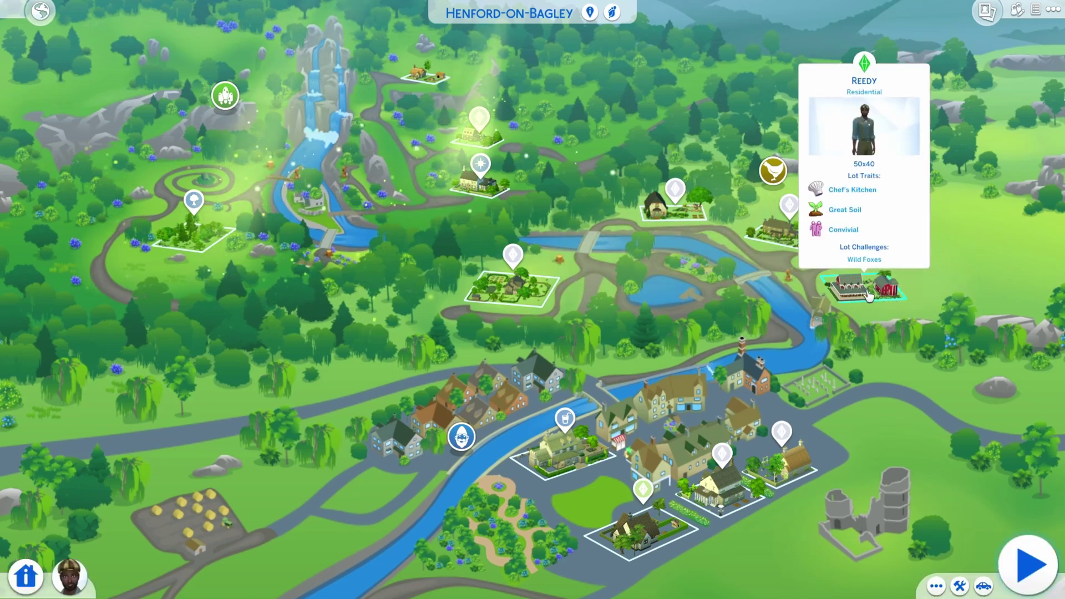